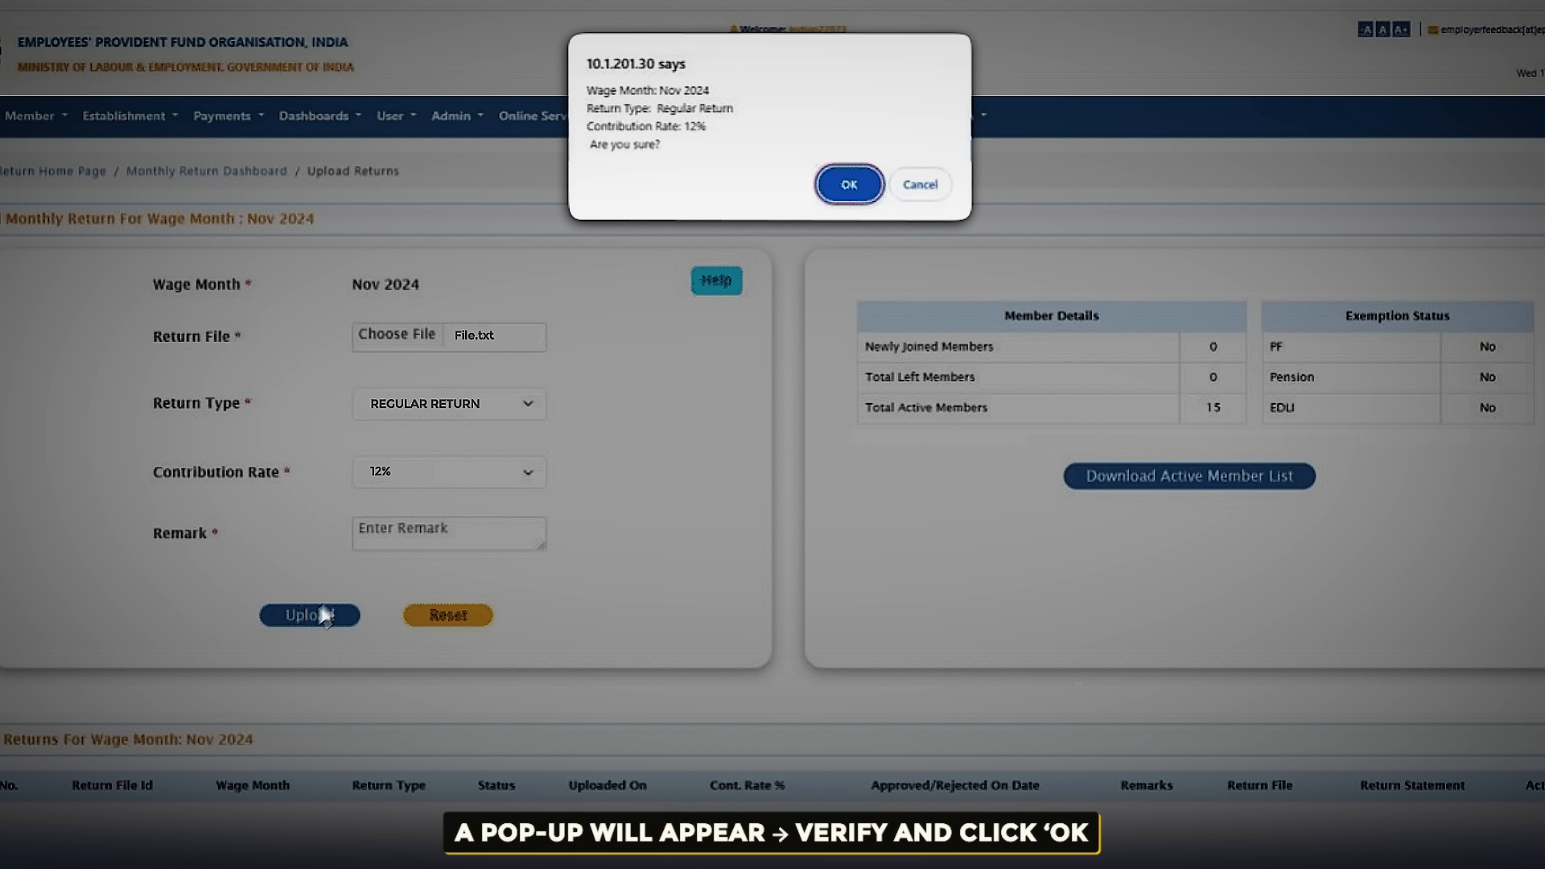
Step: Upload the Nov 2024 return file as a Regular Return at the 12% contribution rate and confirm the submission
click(851, 177)
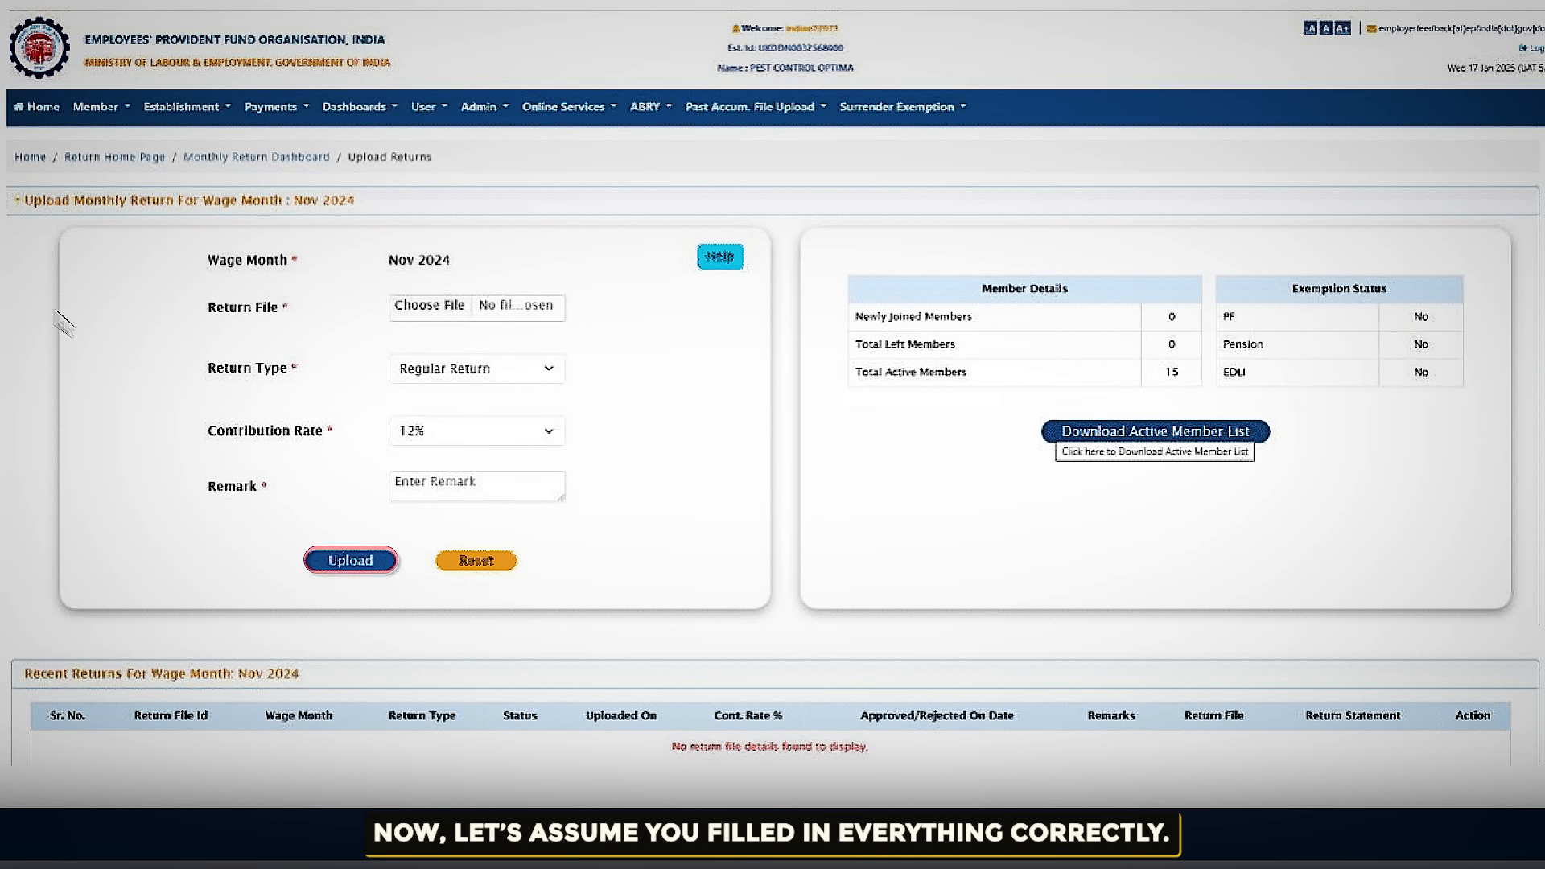
click(357, 560)
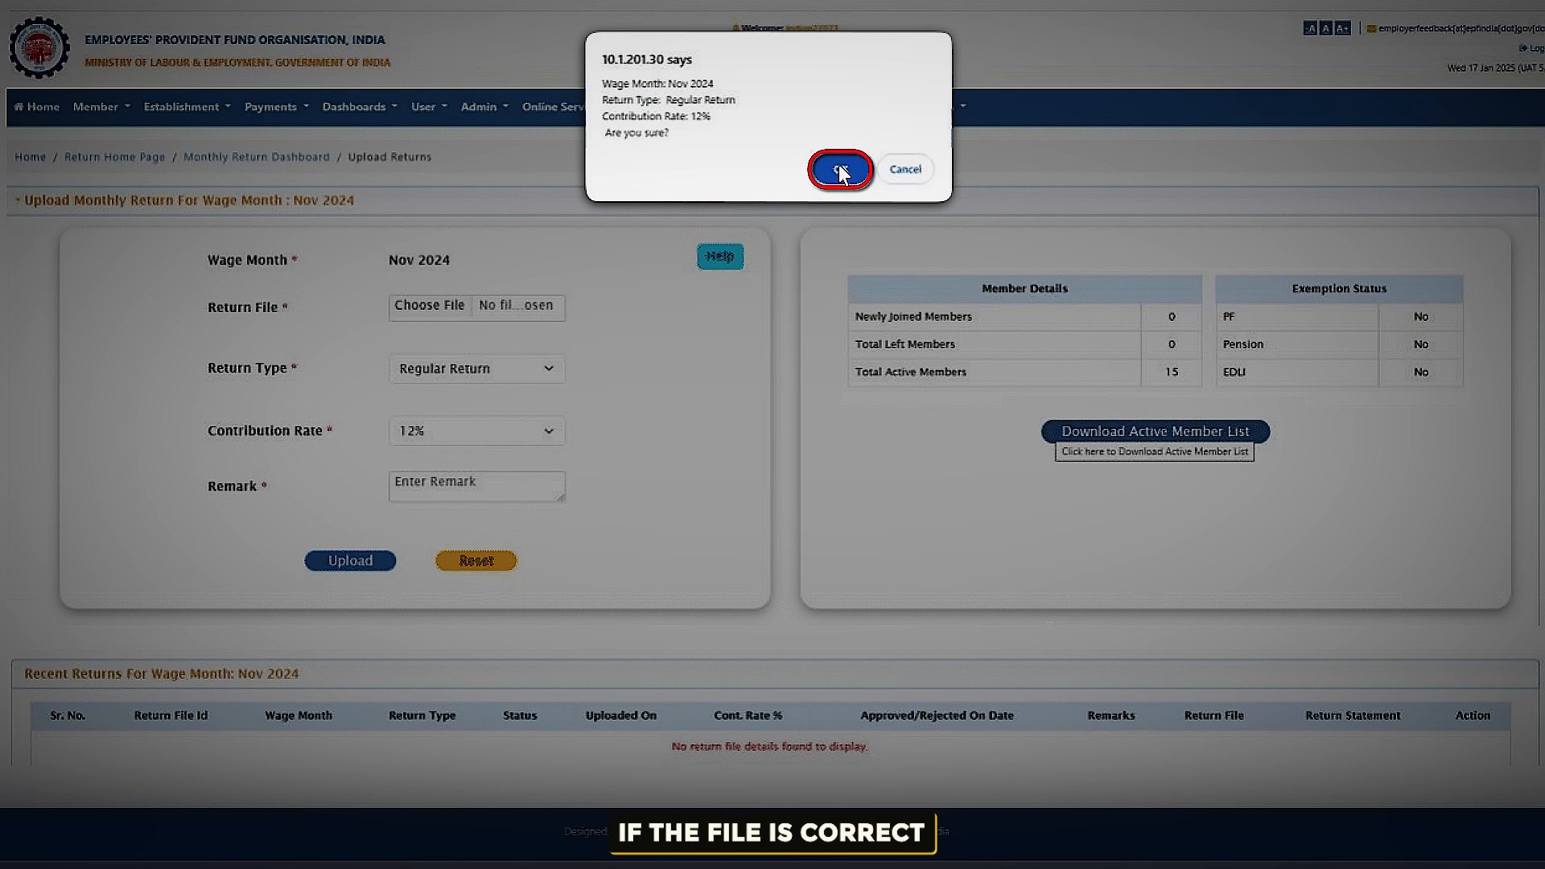
click(838, 161)
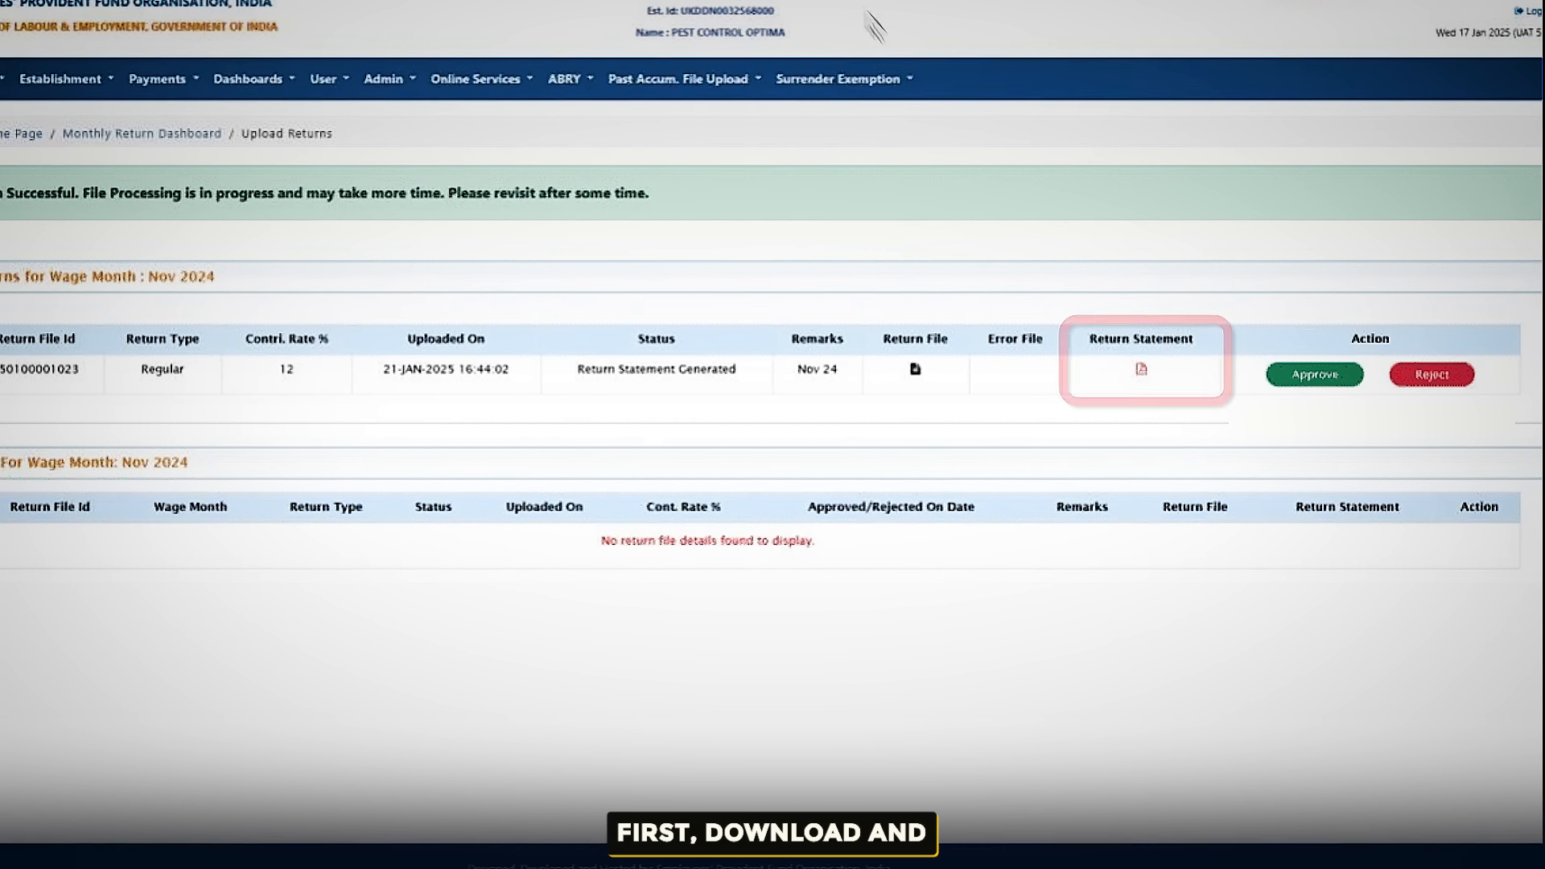
Step: Download the return statement of the in-process Nov 2024 return, and reject that return with confirmation
click(1142, 369)
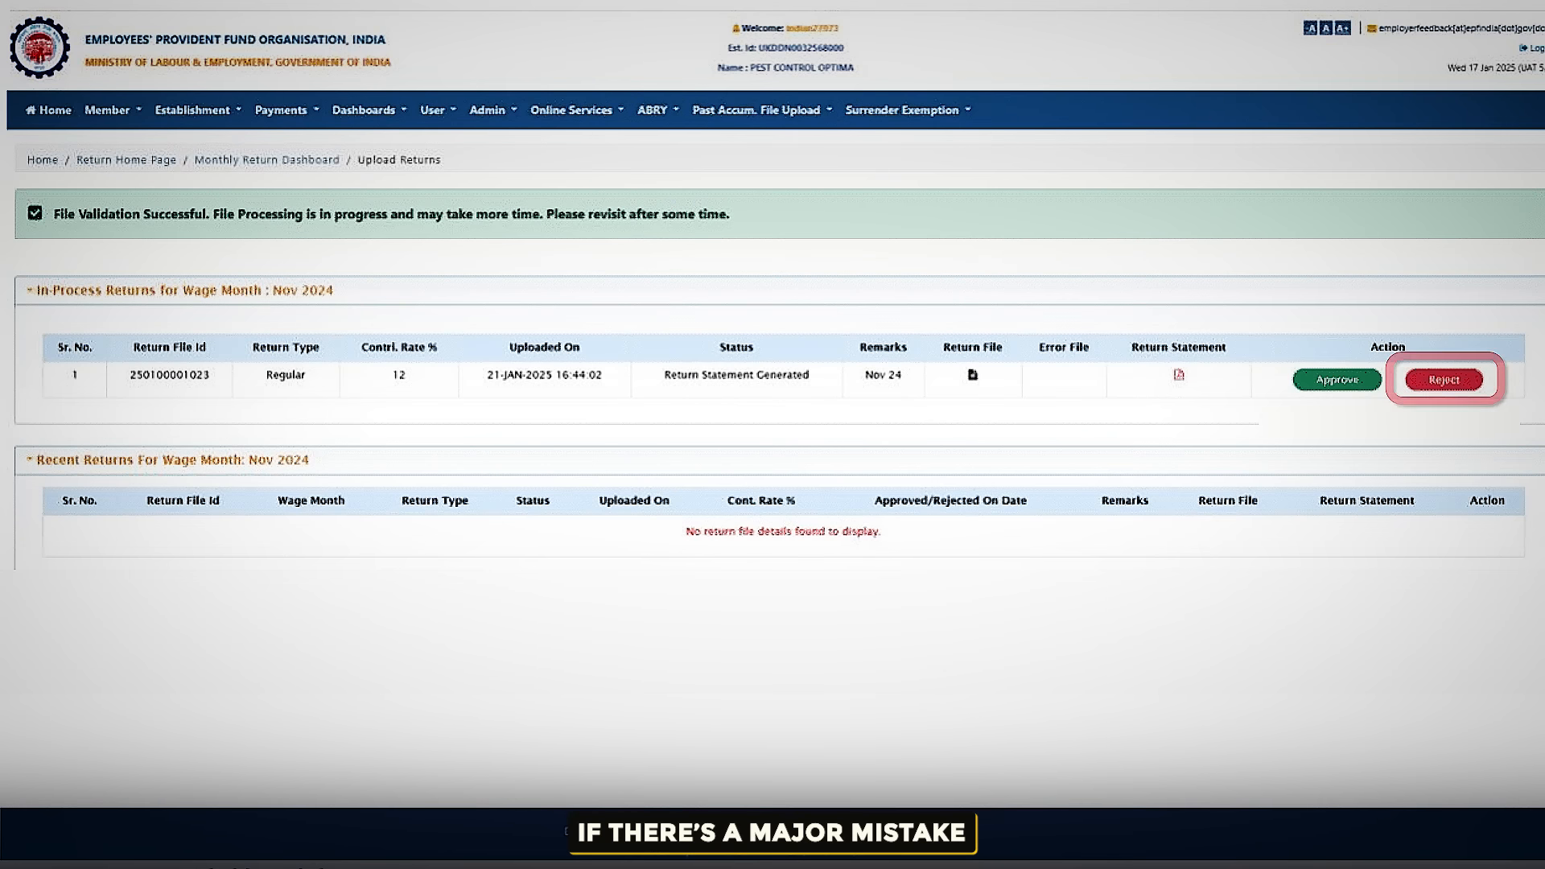
click(1445, 380)
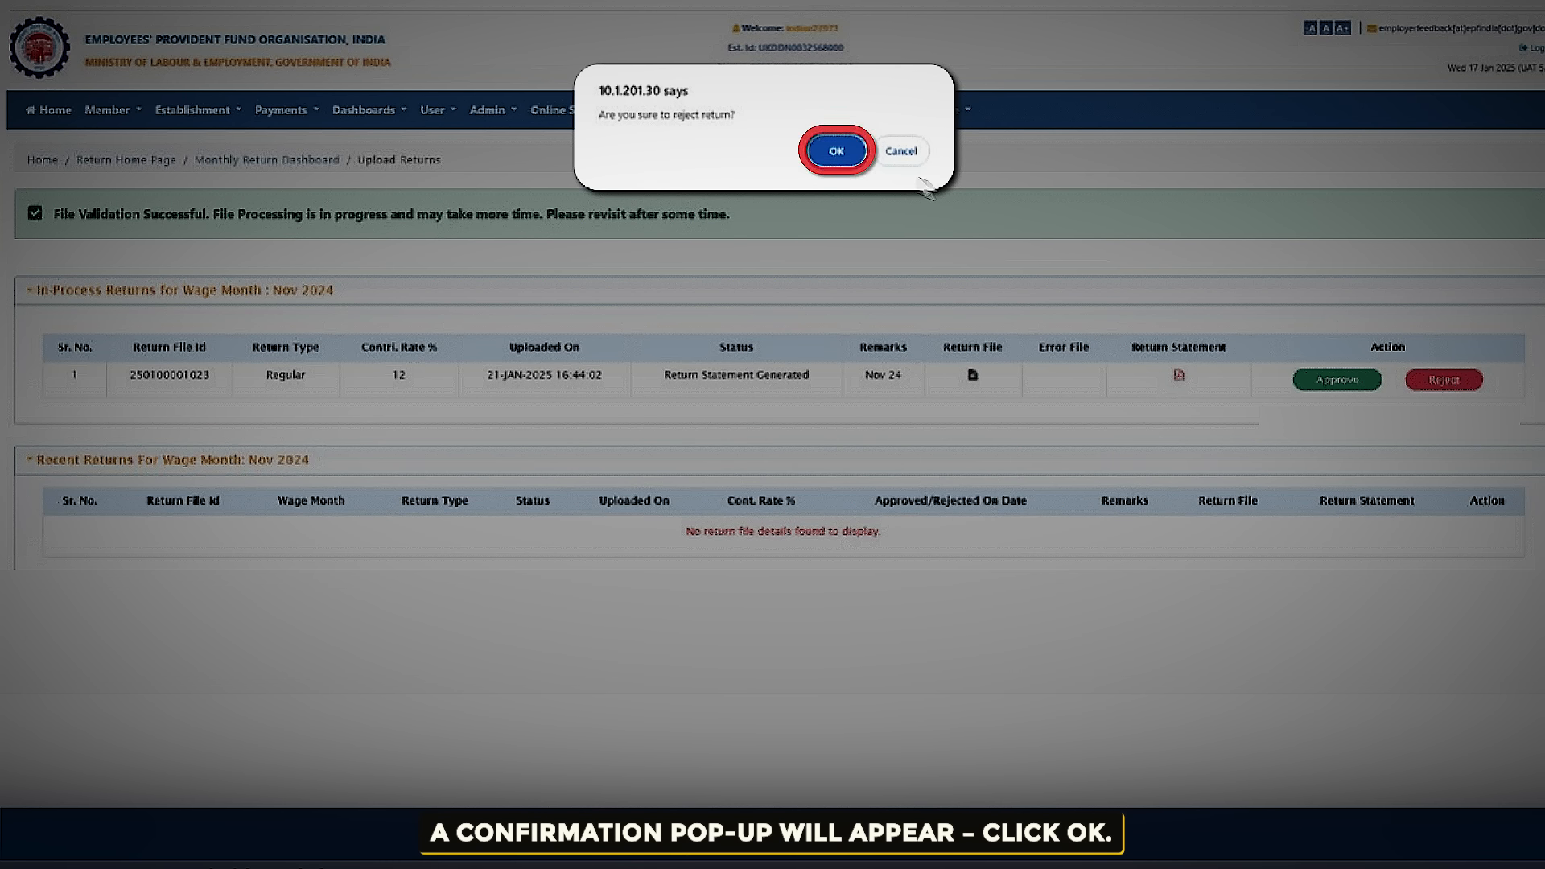
click(833, 143)
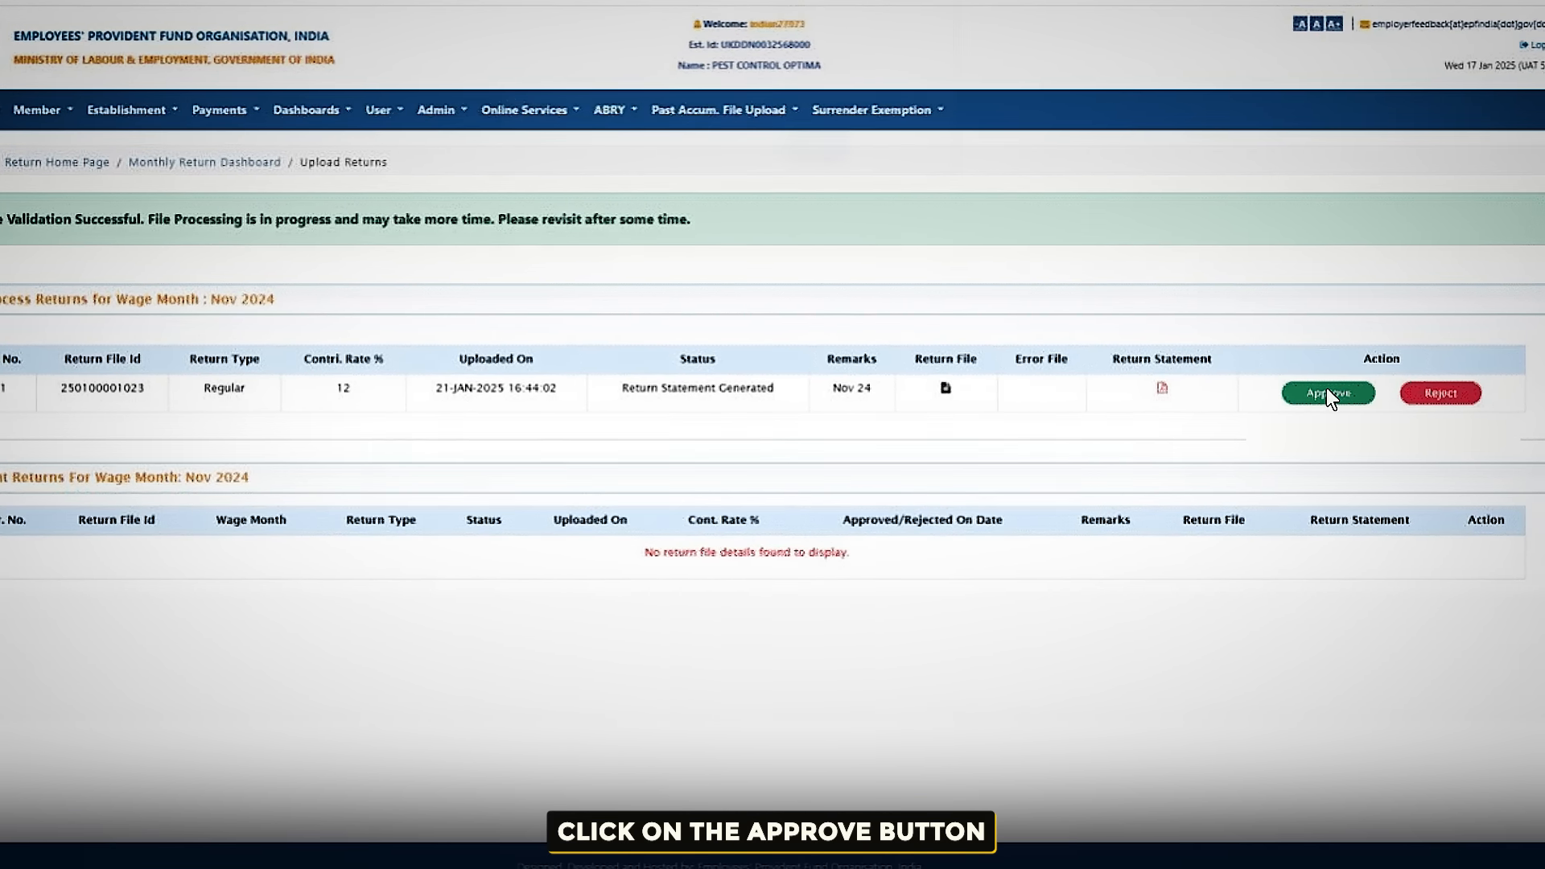
Step: Approve the in-process Nov 2024 regular return and open the list of challans to view or pay
click(1326, 391)
click(814, 199)
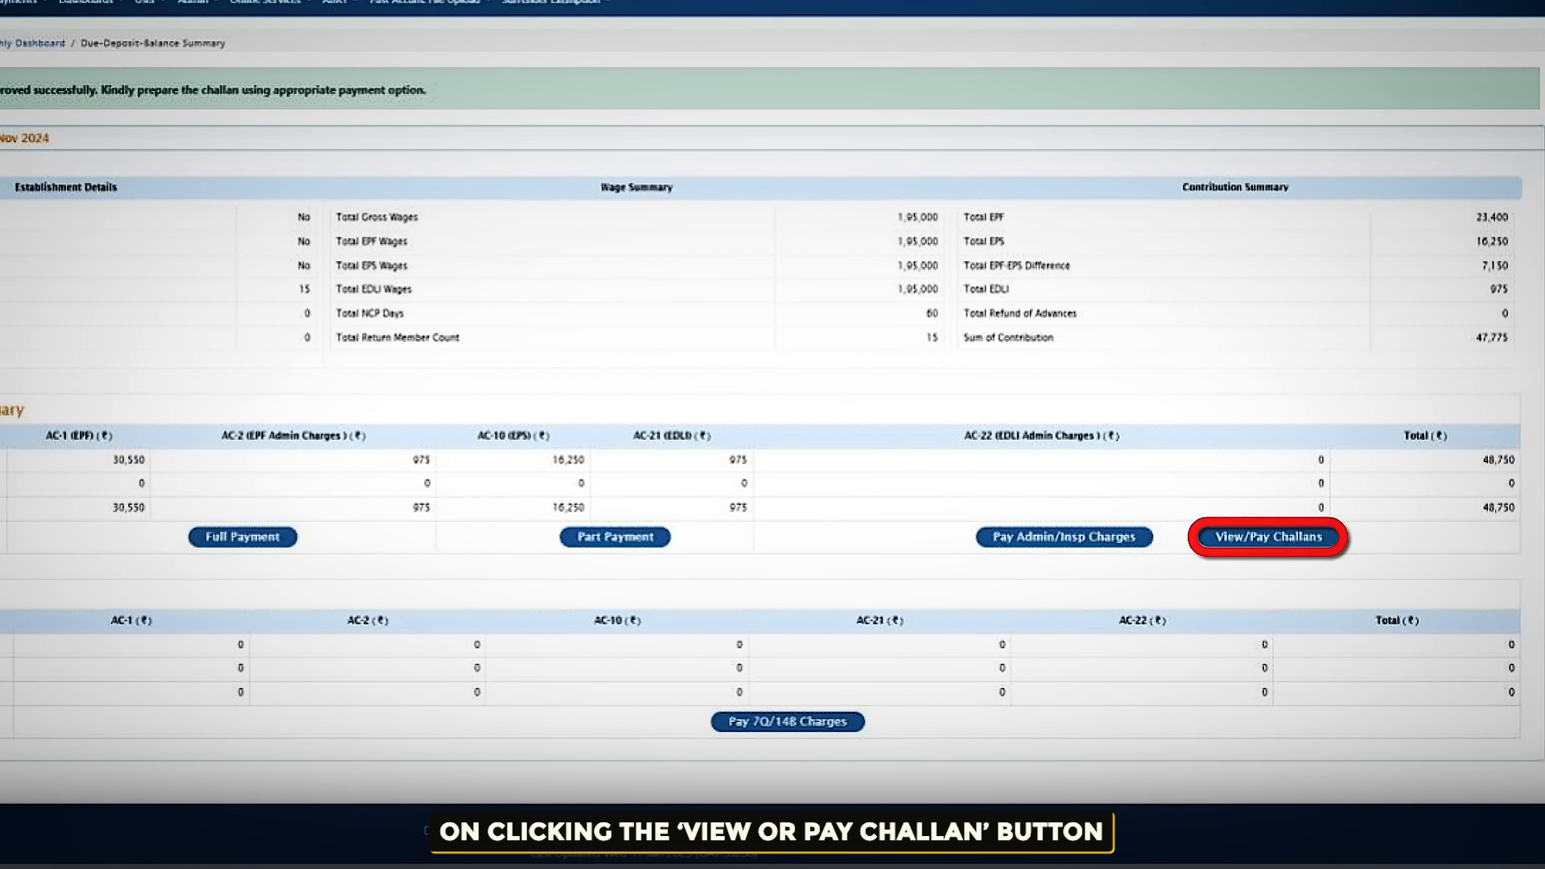
click(1269, 536)
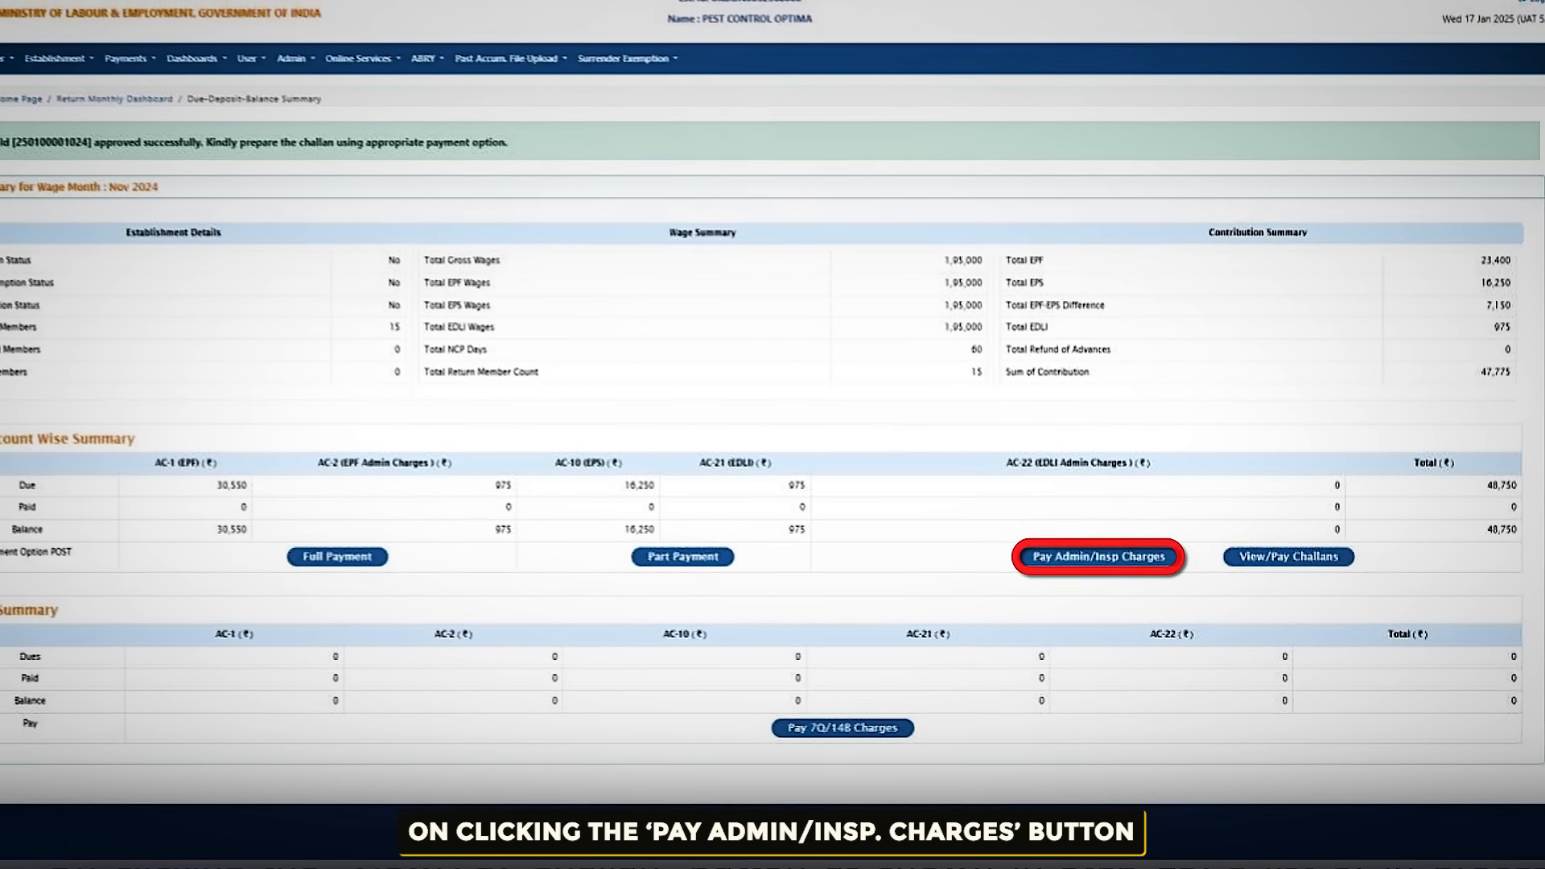
Step: Prepare a Nov 2024 Administrative/Inspection Charges challan with ₹80 in each account field and proceed to pay it
click(1086, 548)
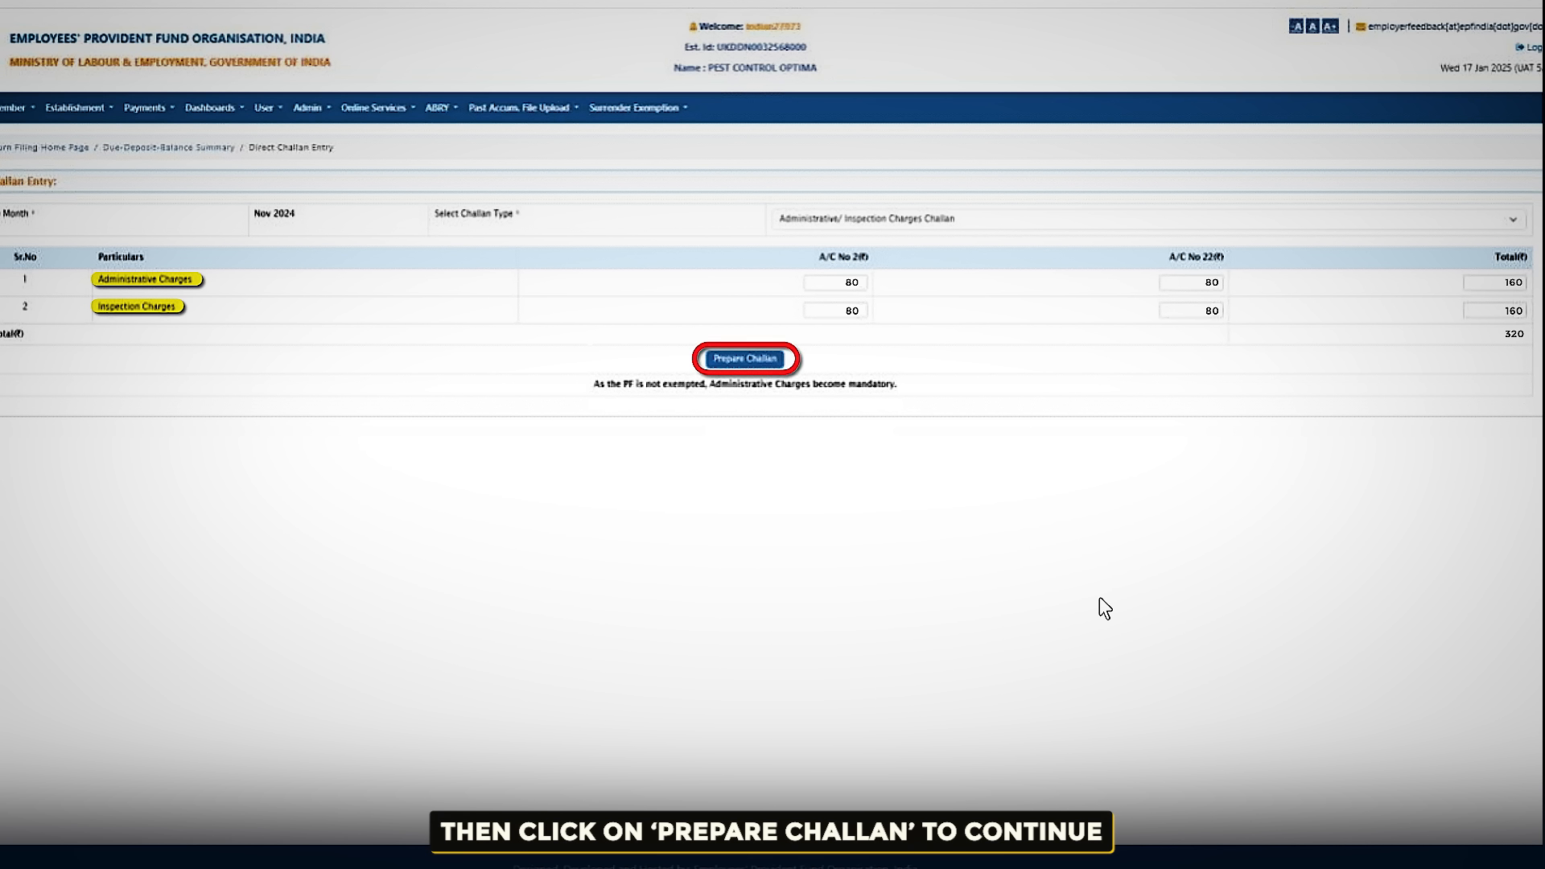
click(748, 358)
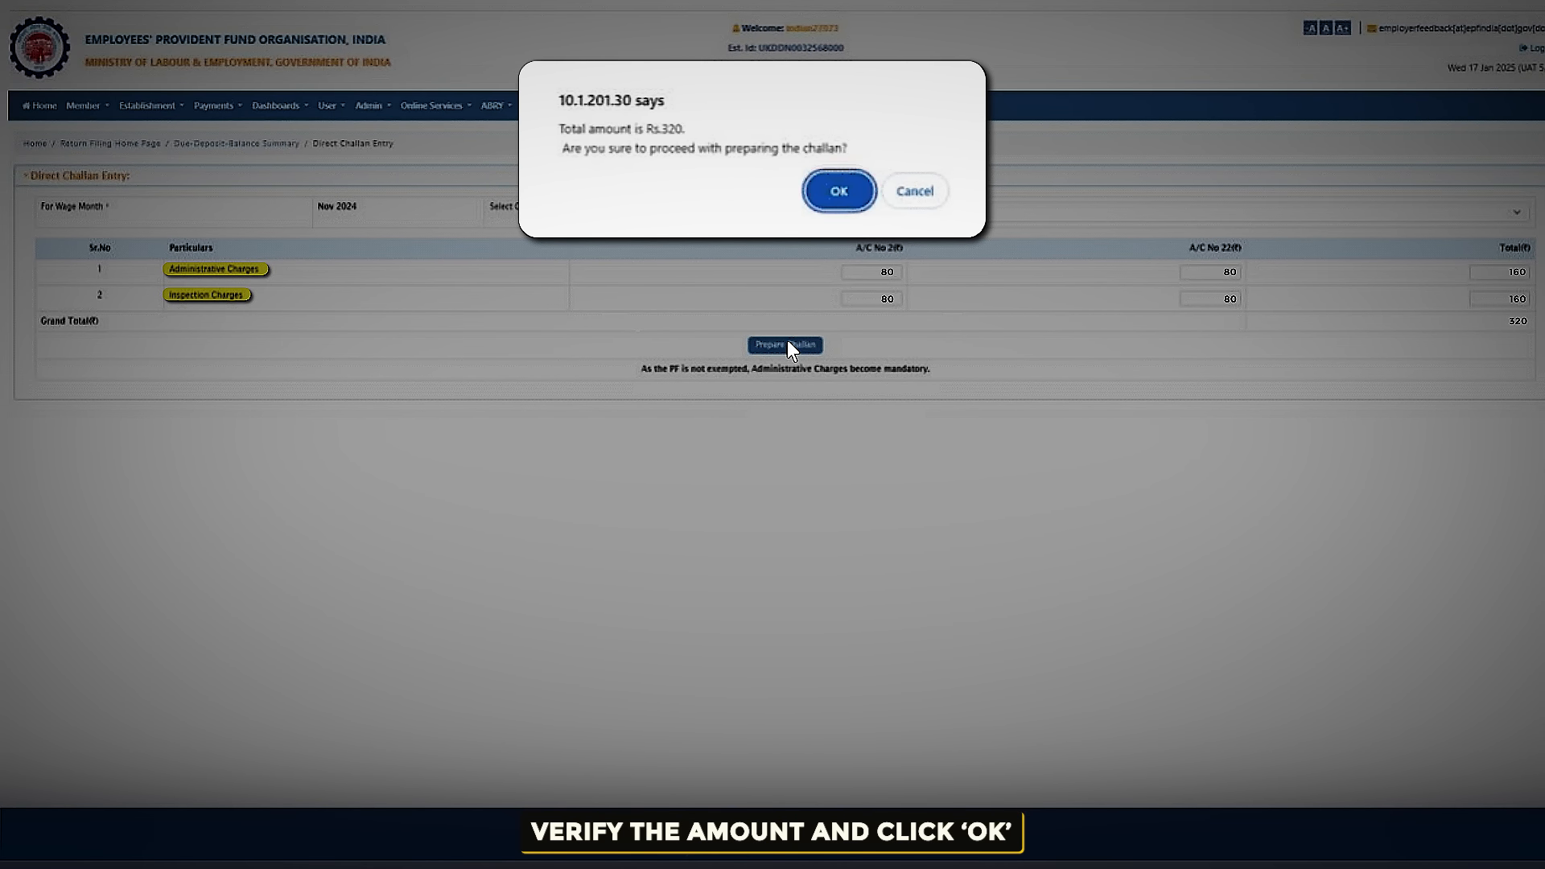
click(838, 189)
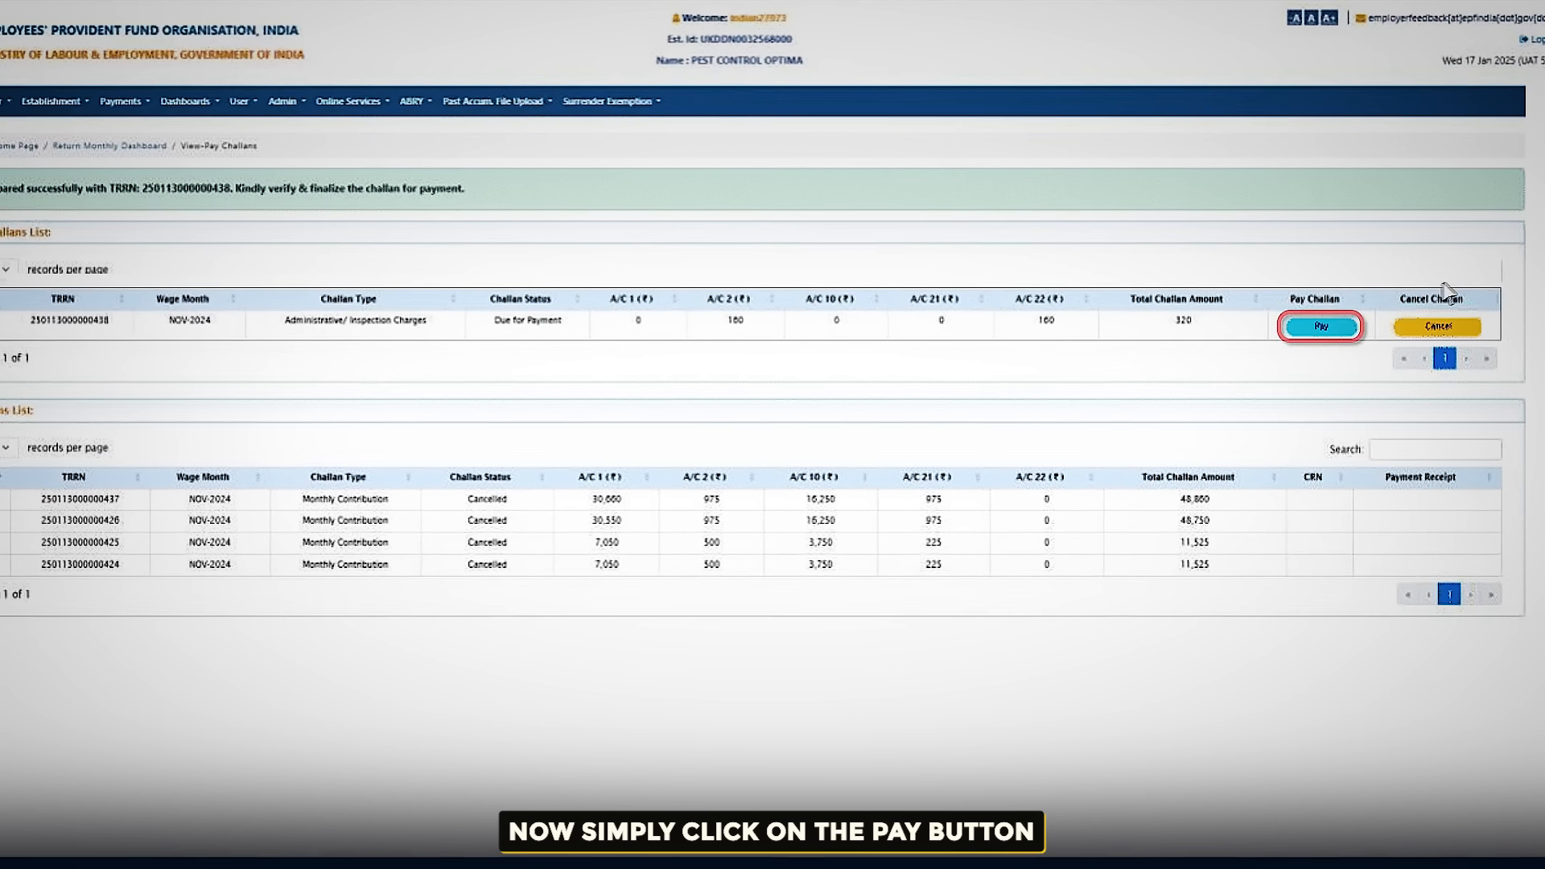
click(1322, 327)
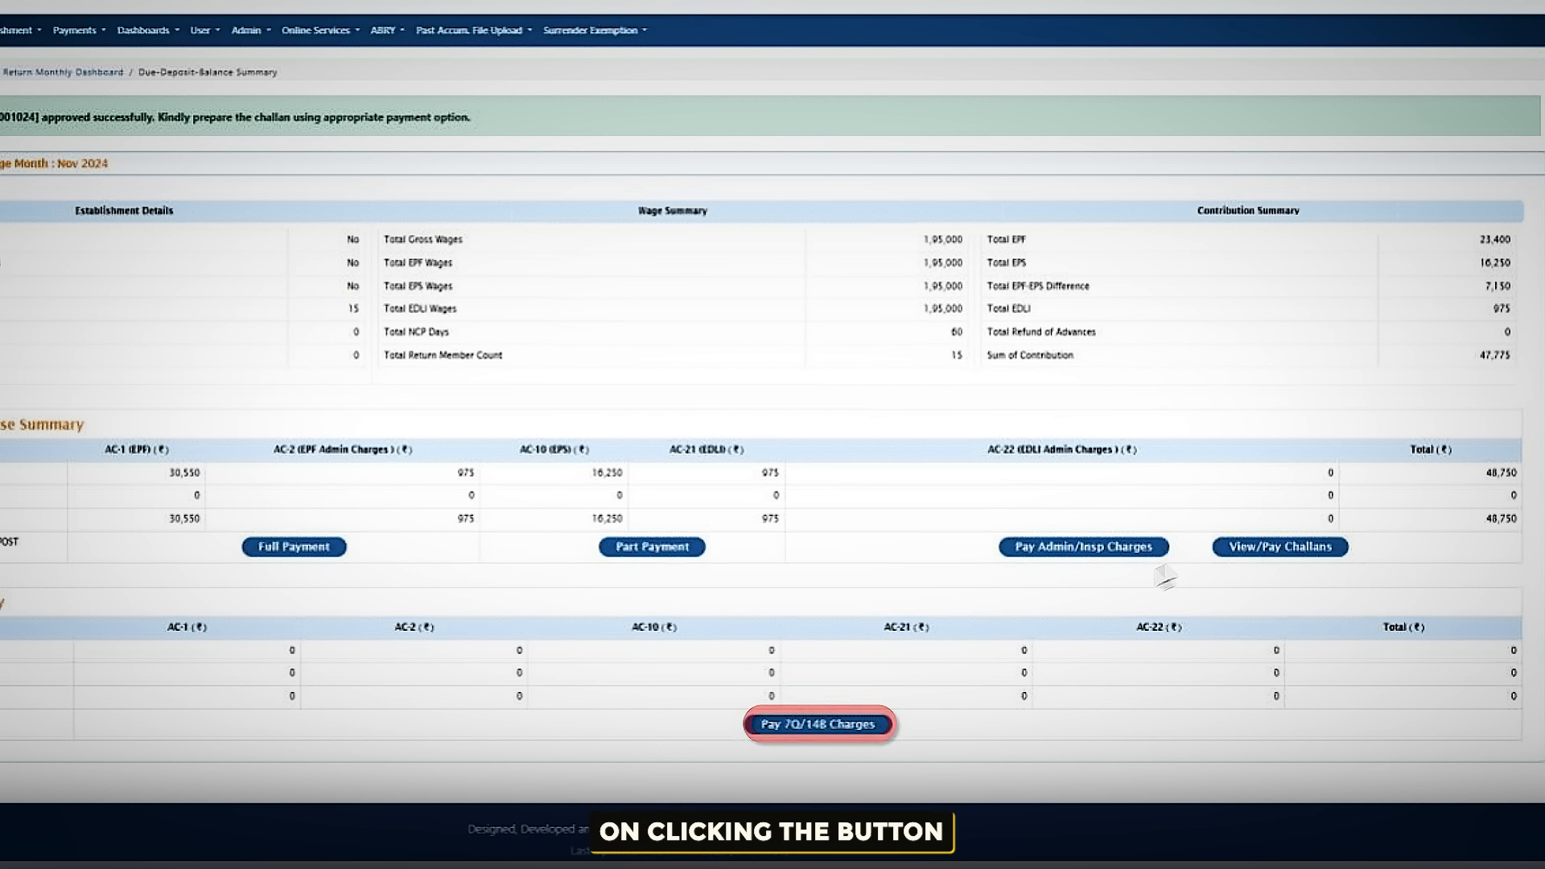
Step: Prepare a Nov 2024 7Q-14B challan with ₹10 interest and ₹10 damages per account and proceed to pay it
click(818, 724)
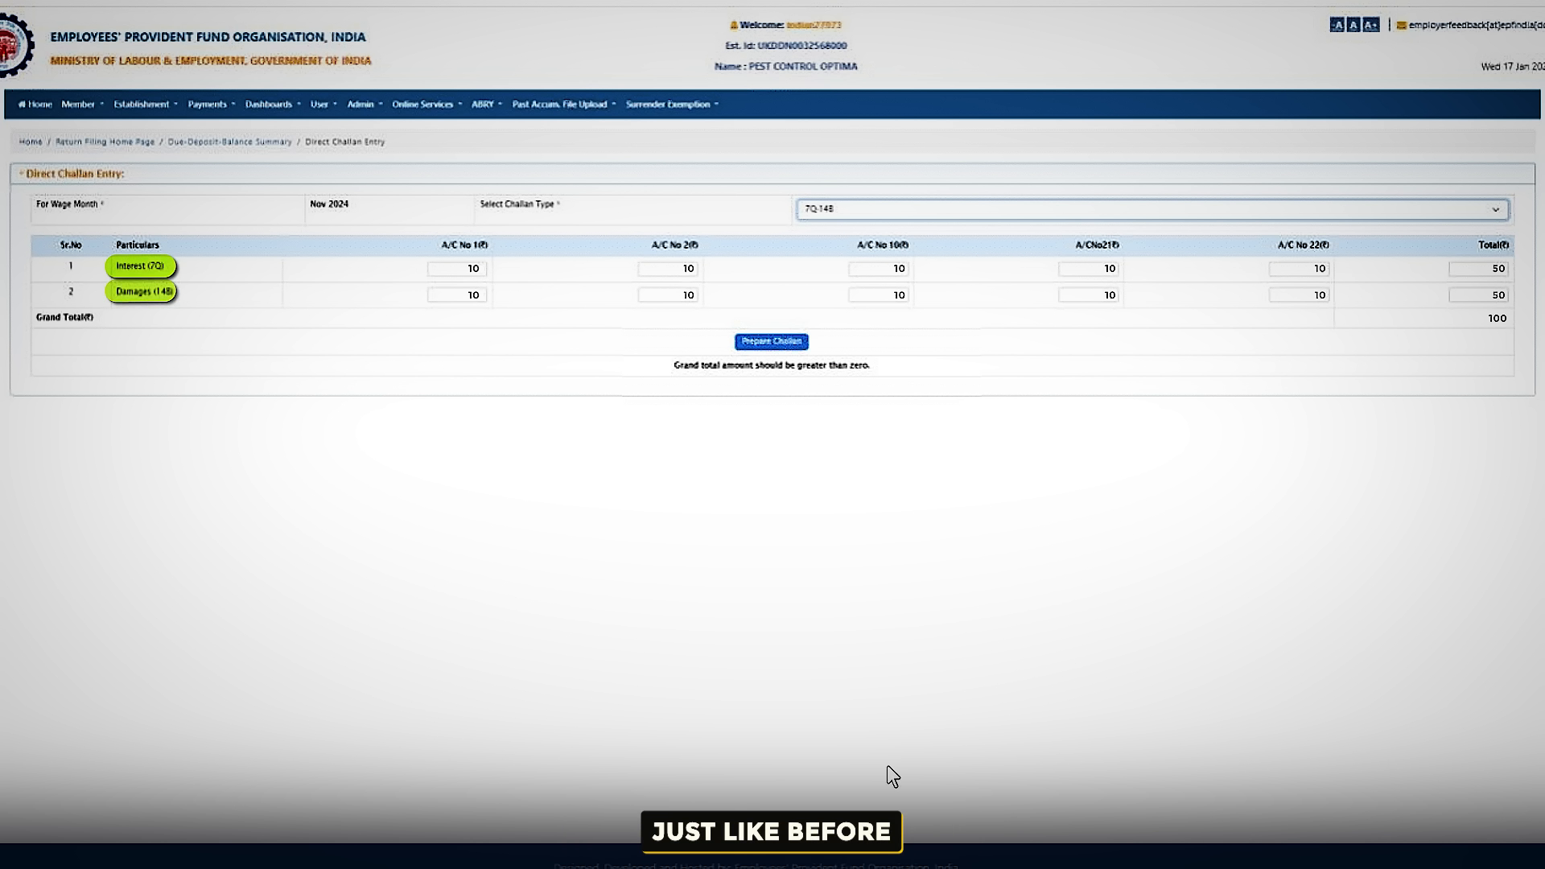
click(773, 342)
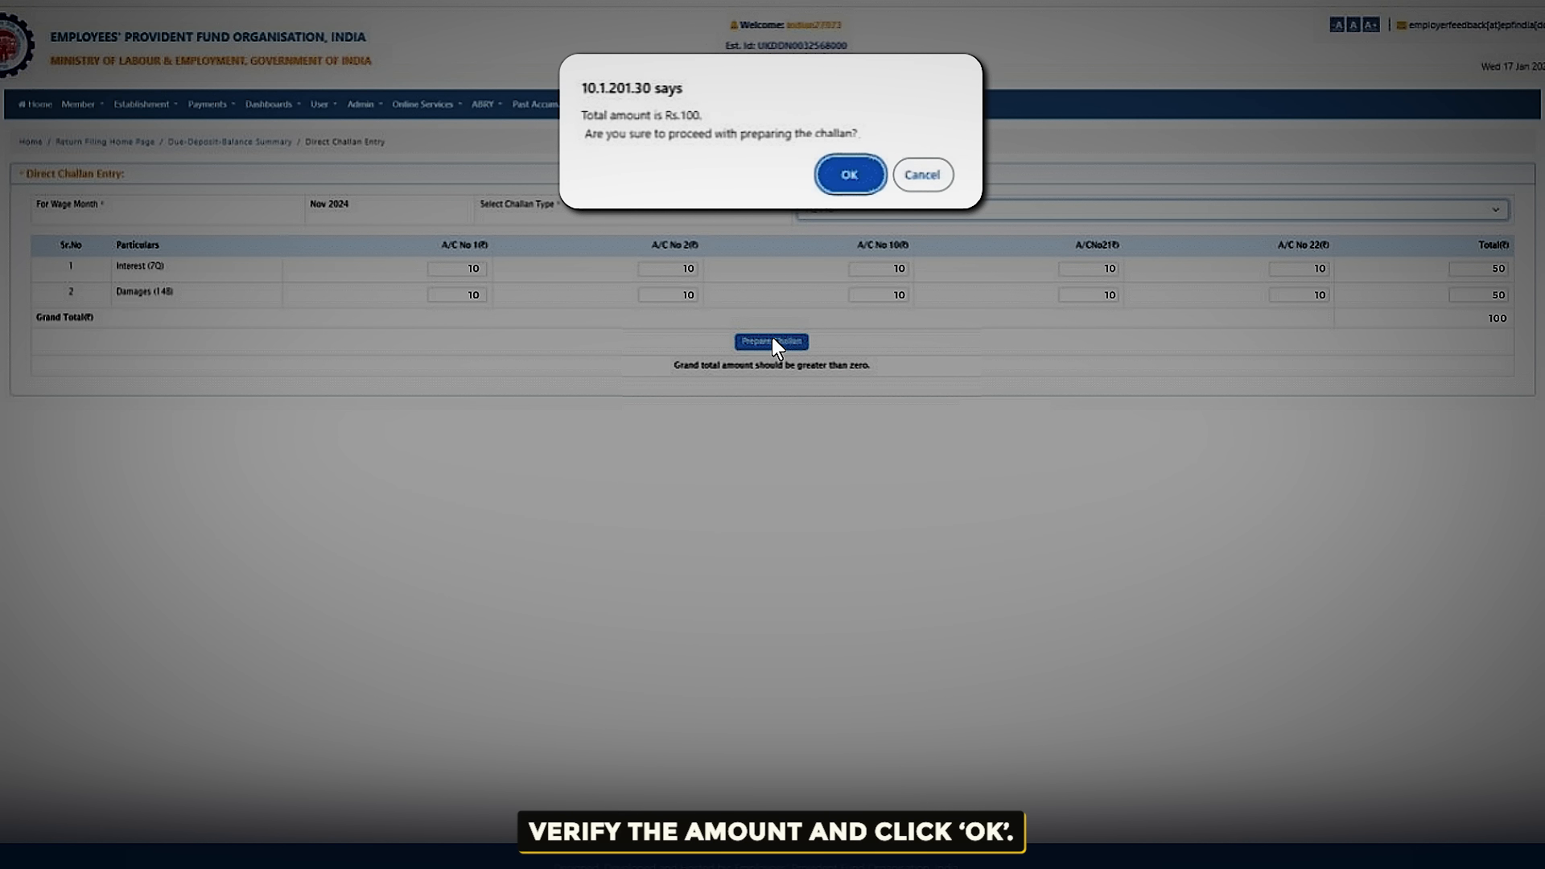
click(850, 174)
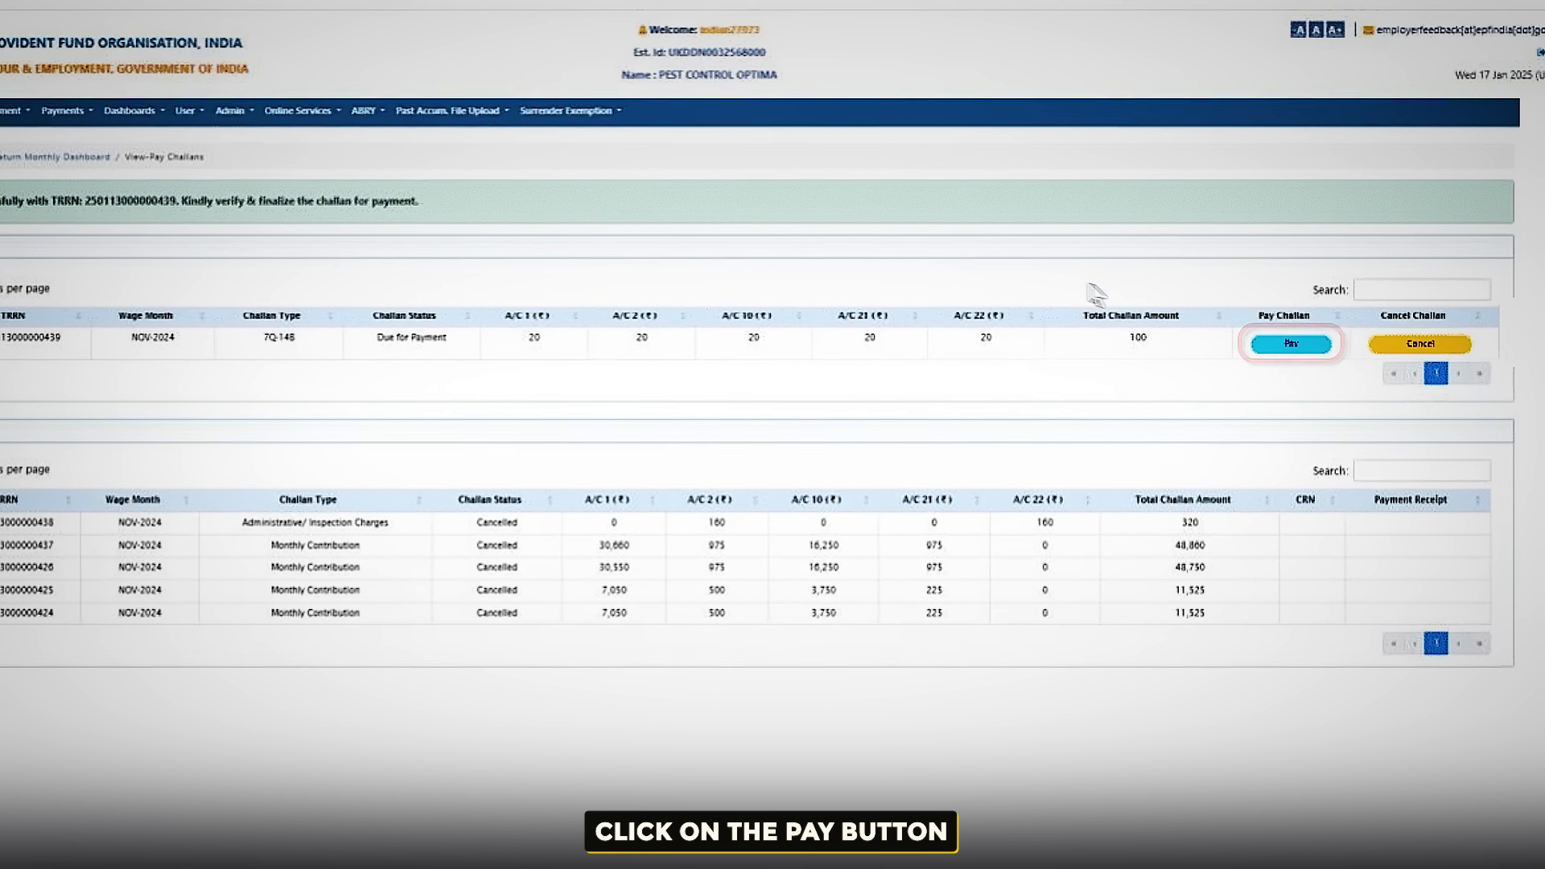
click(1290, 345)
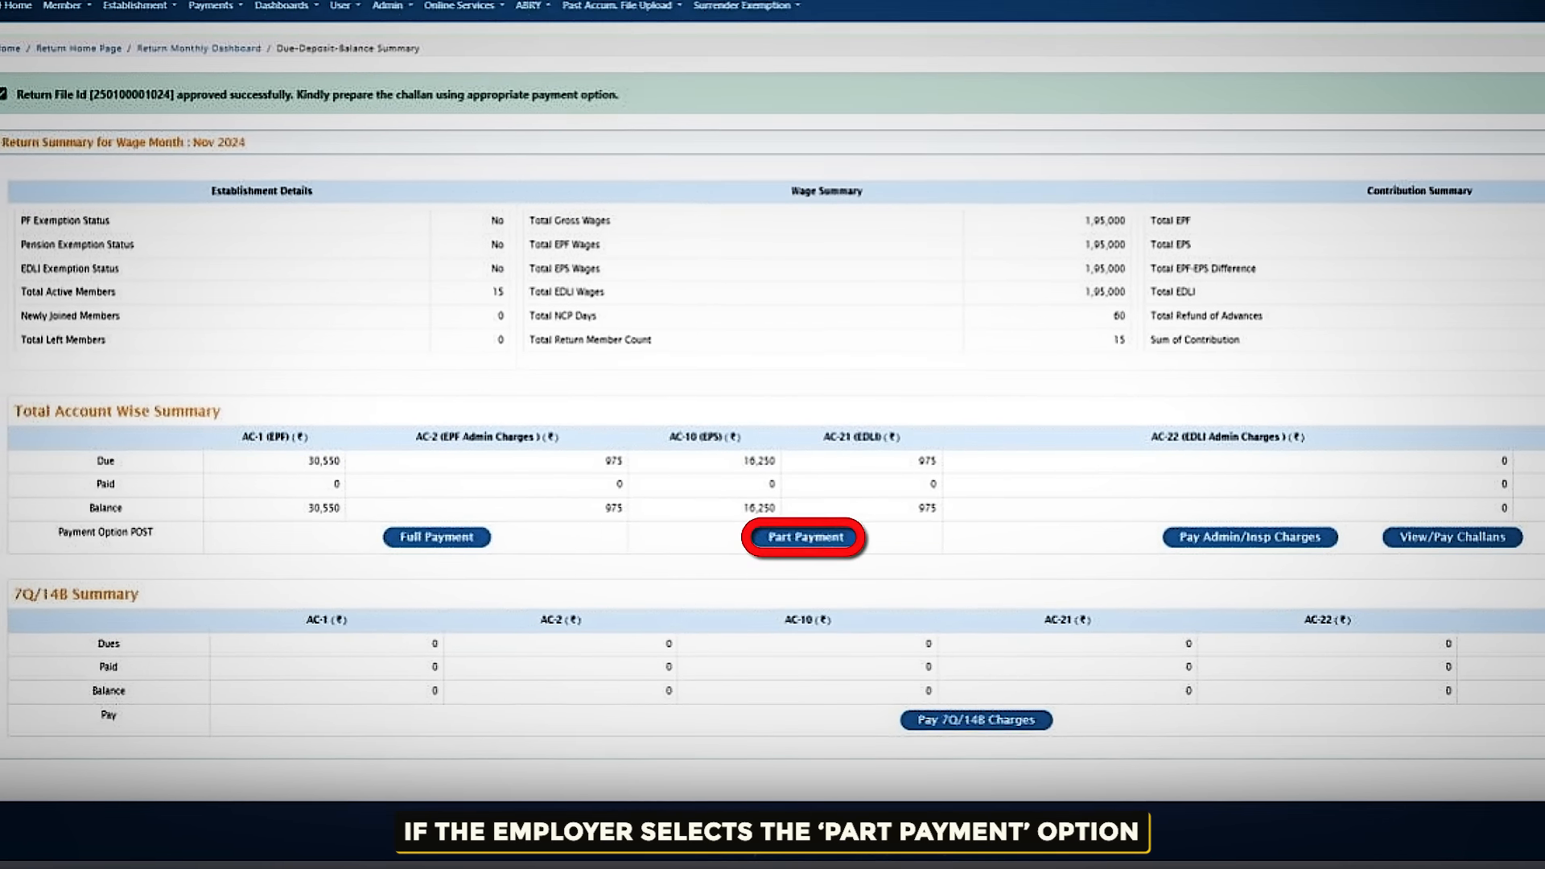
Step: Choose part payment for the Nov 2024 dues and open the contribution filing guidelines
click(821, 535)
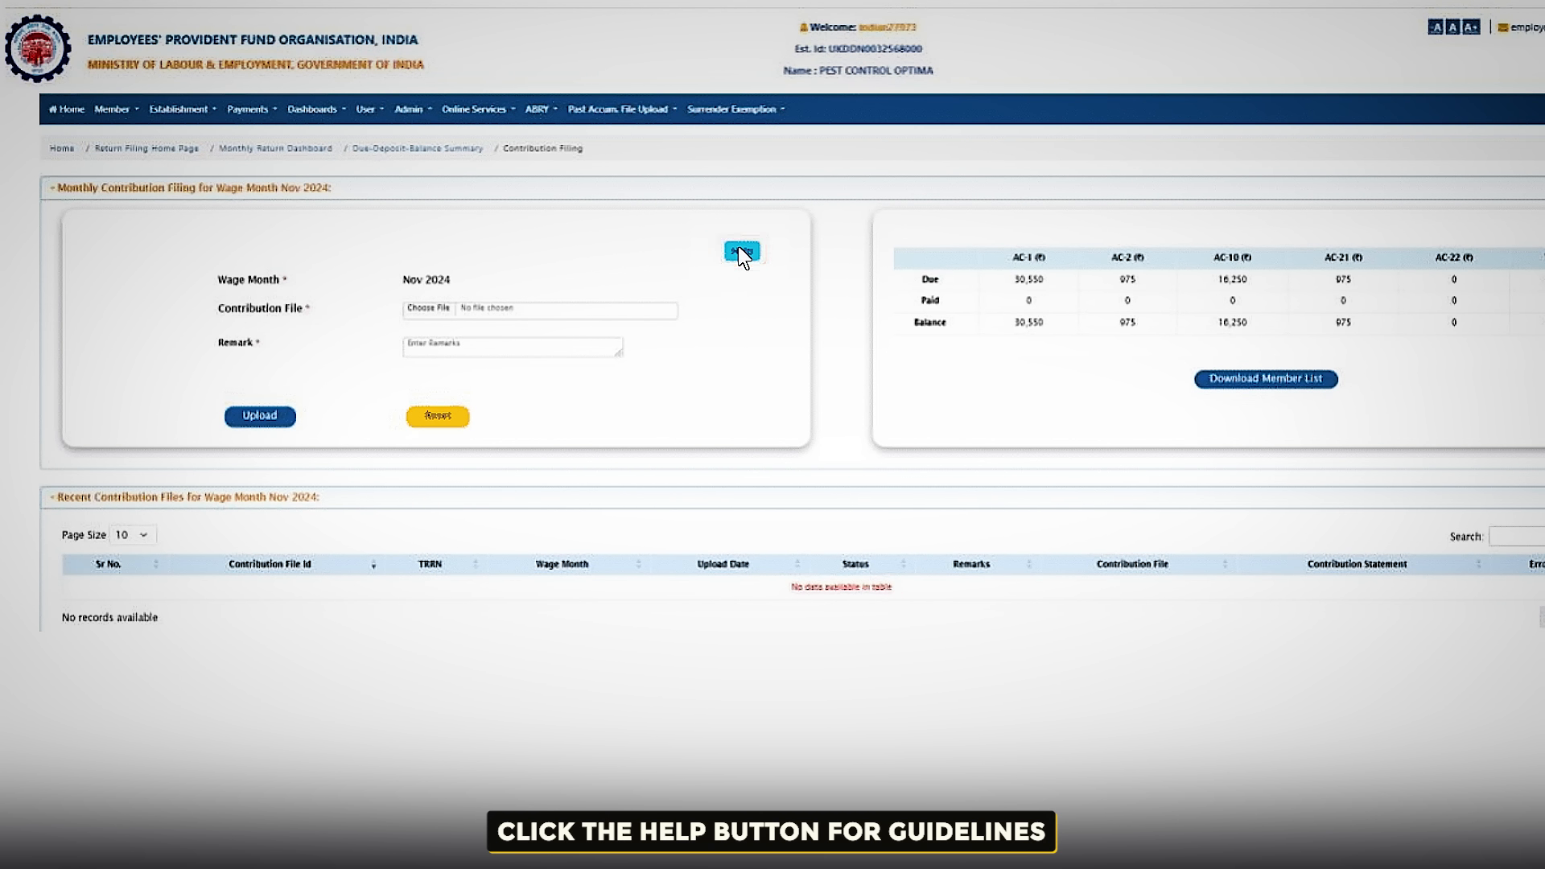
click(738, 249)
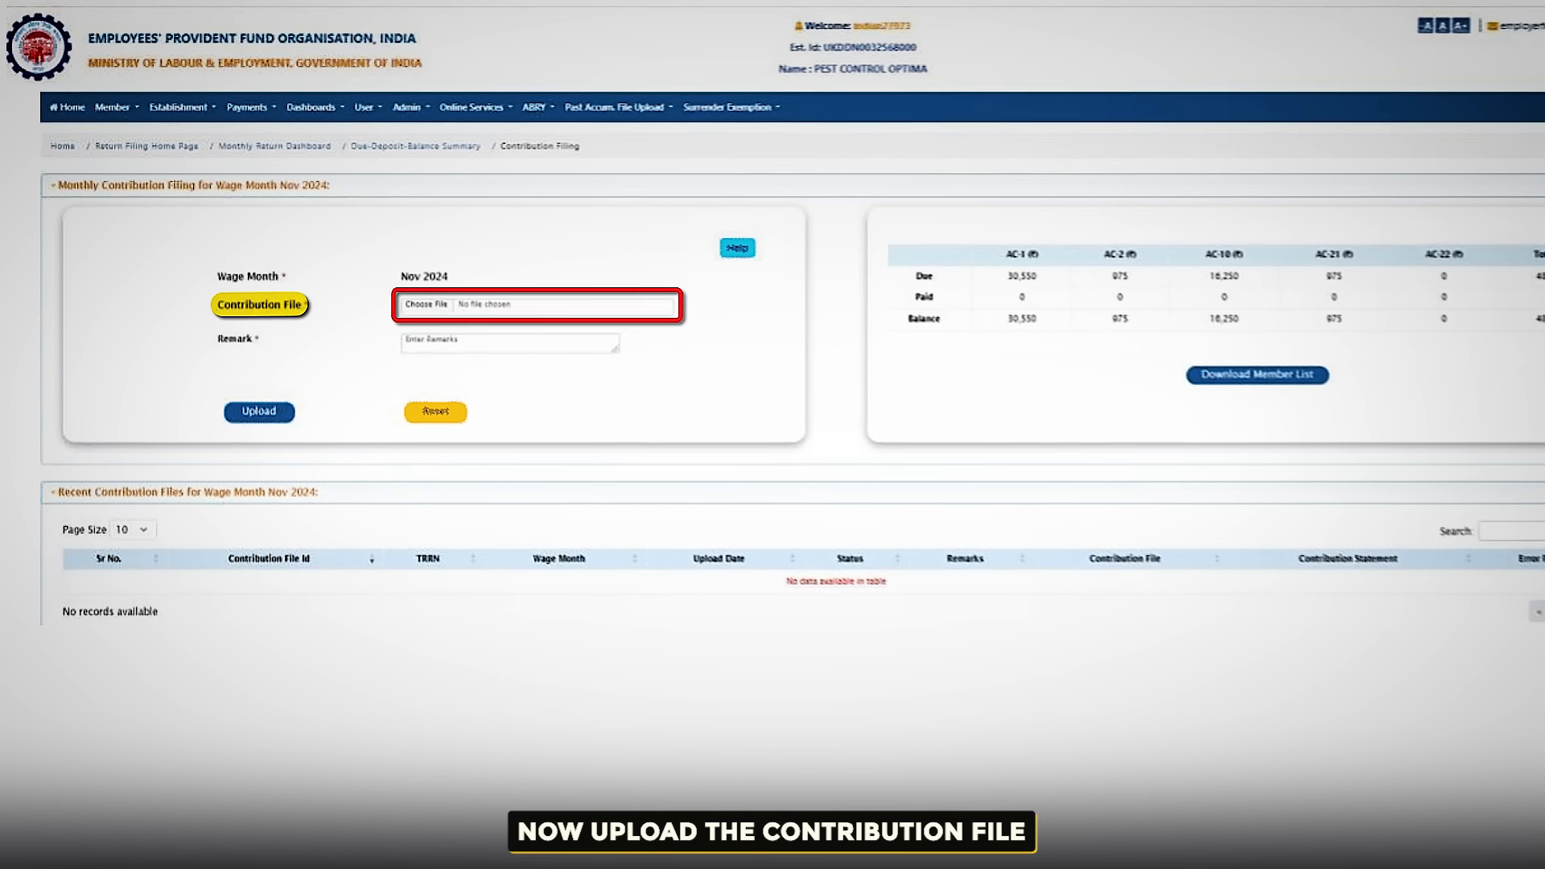
Step: Upload File.txt as the Nov 2024 contribution file with the remark "p.pay"
click(432, 312)
click(236, 149)
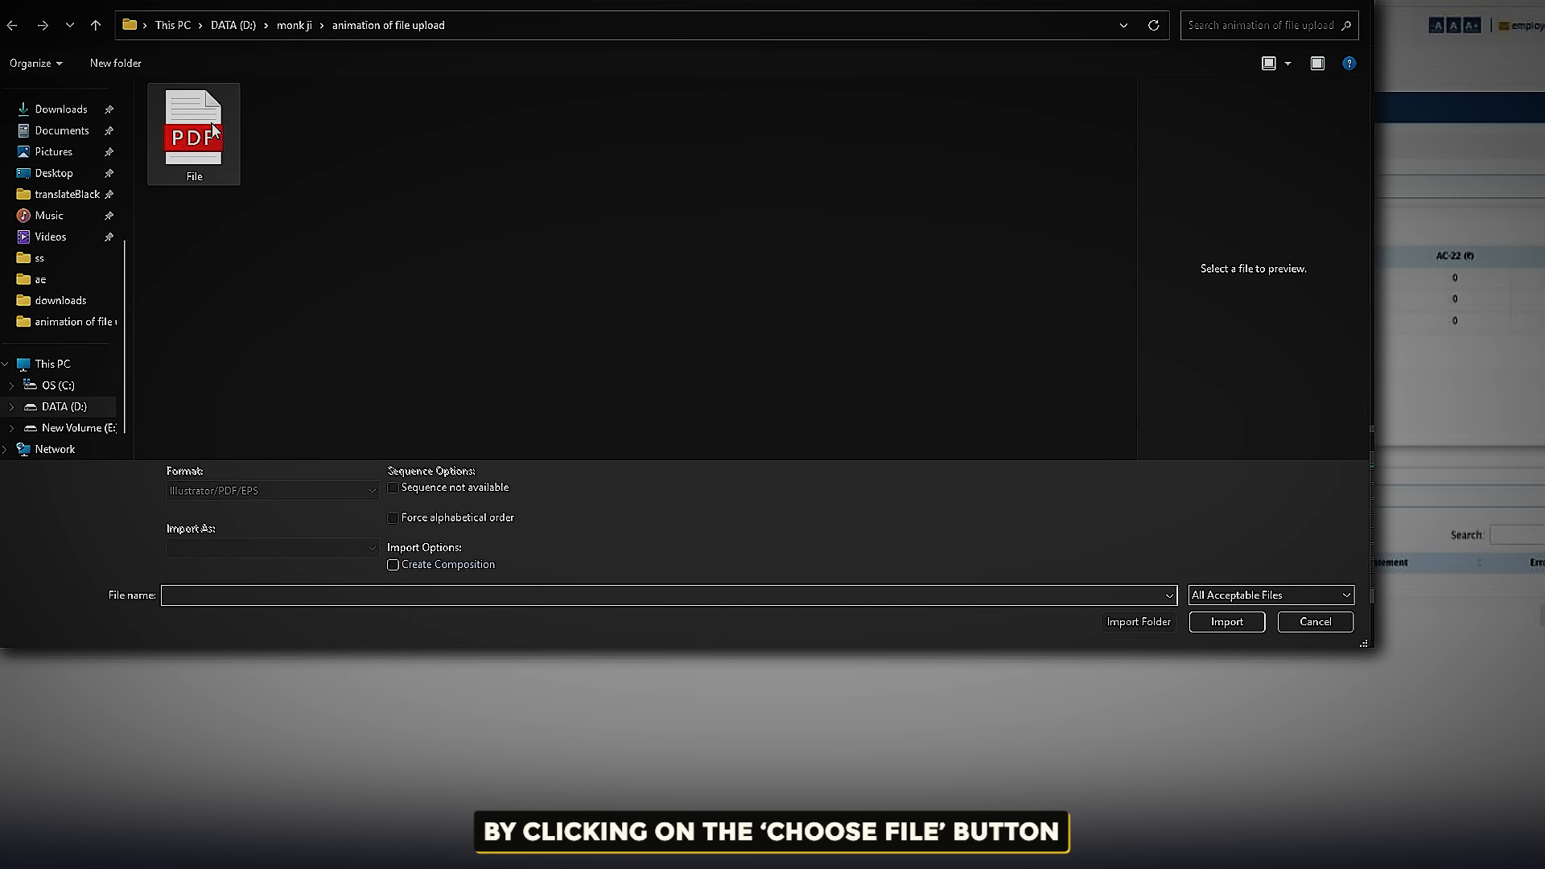
click(1243, 621)
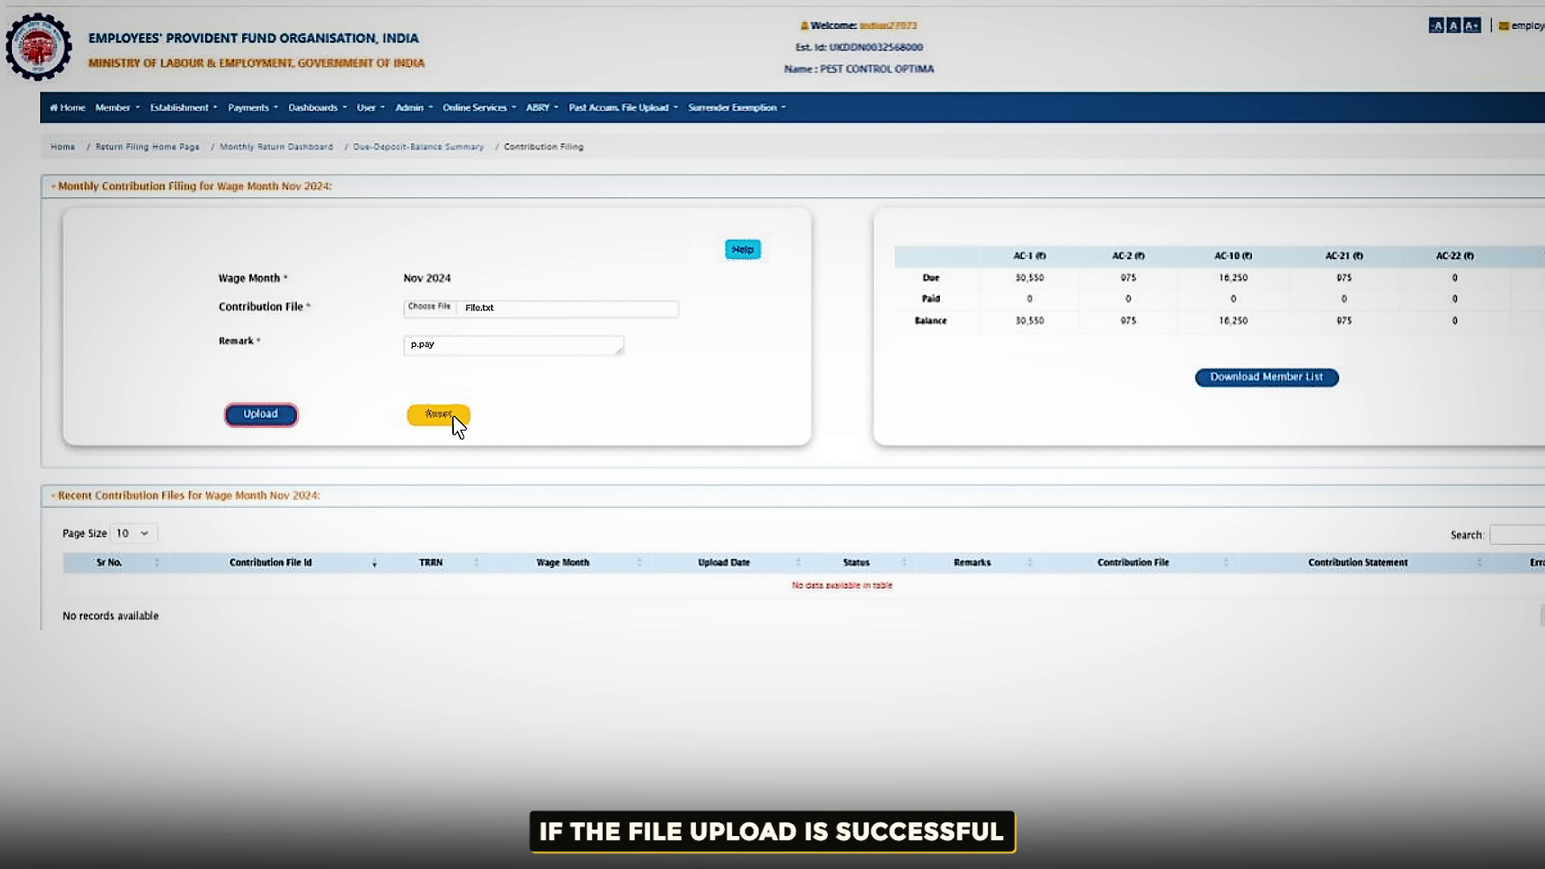
click(265, 415)
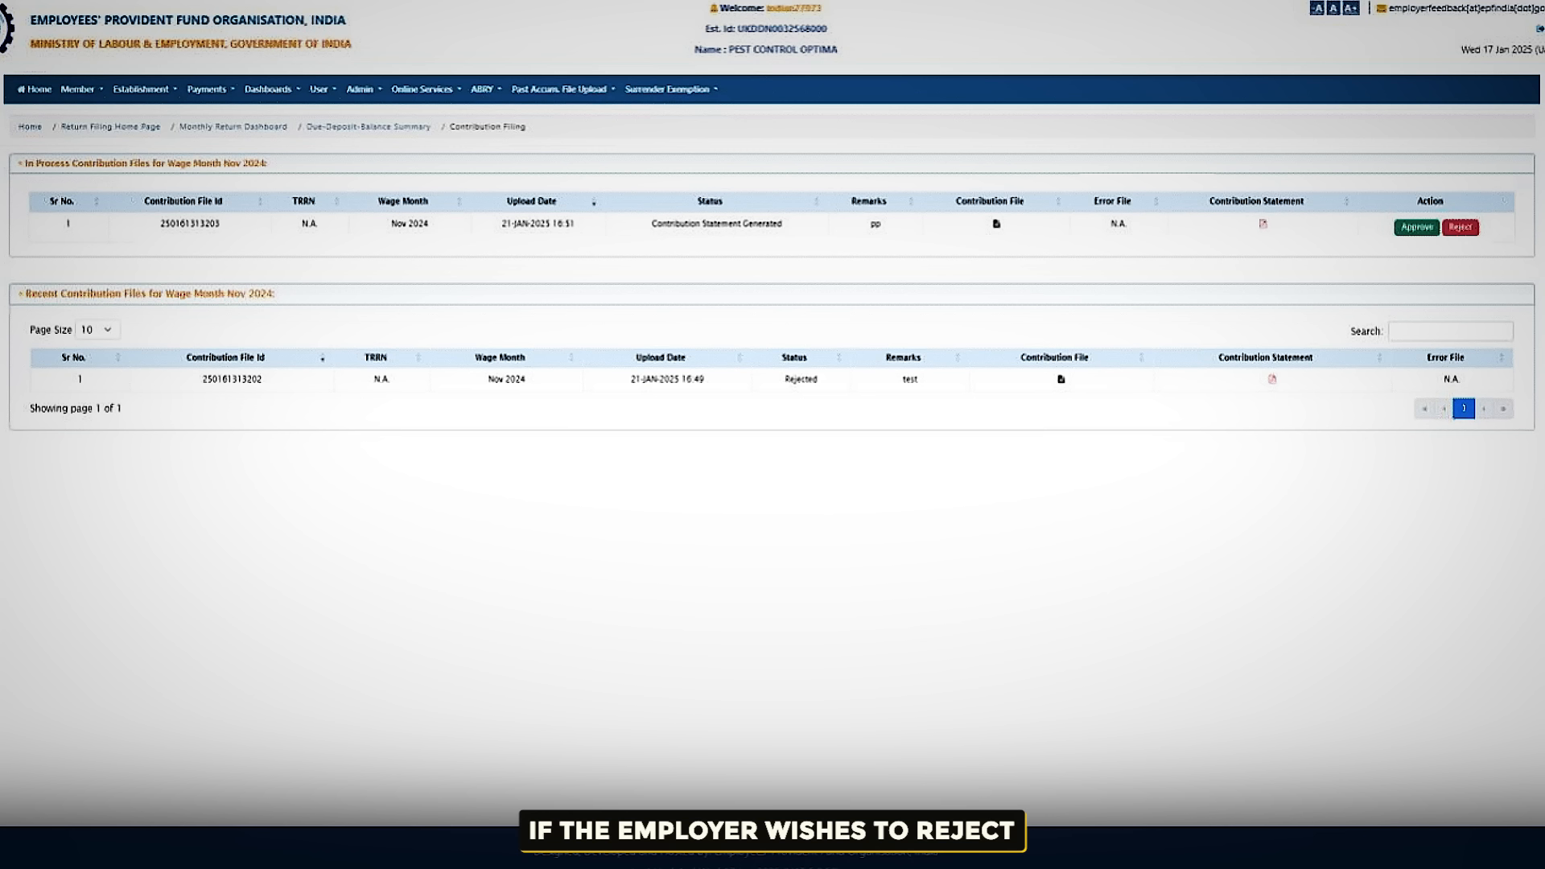
Step: Reject the Nov 2024 contribution file with the remark "test" and approve the one with the remark "pp"
click(1460, 227)
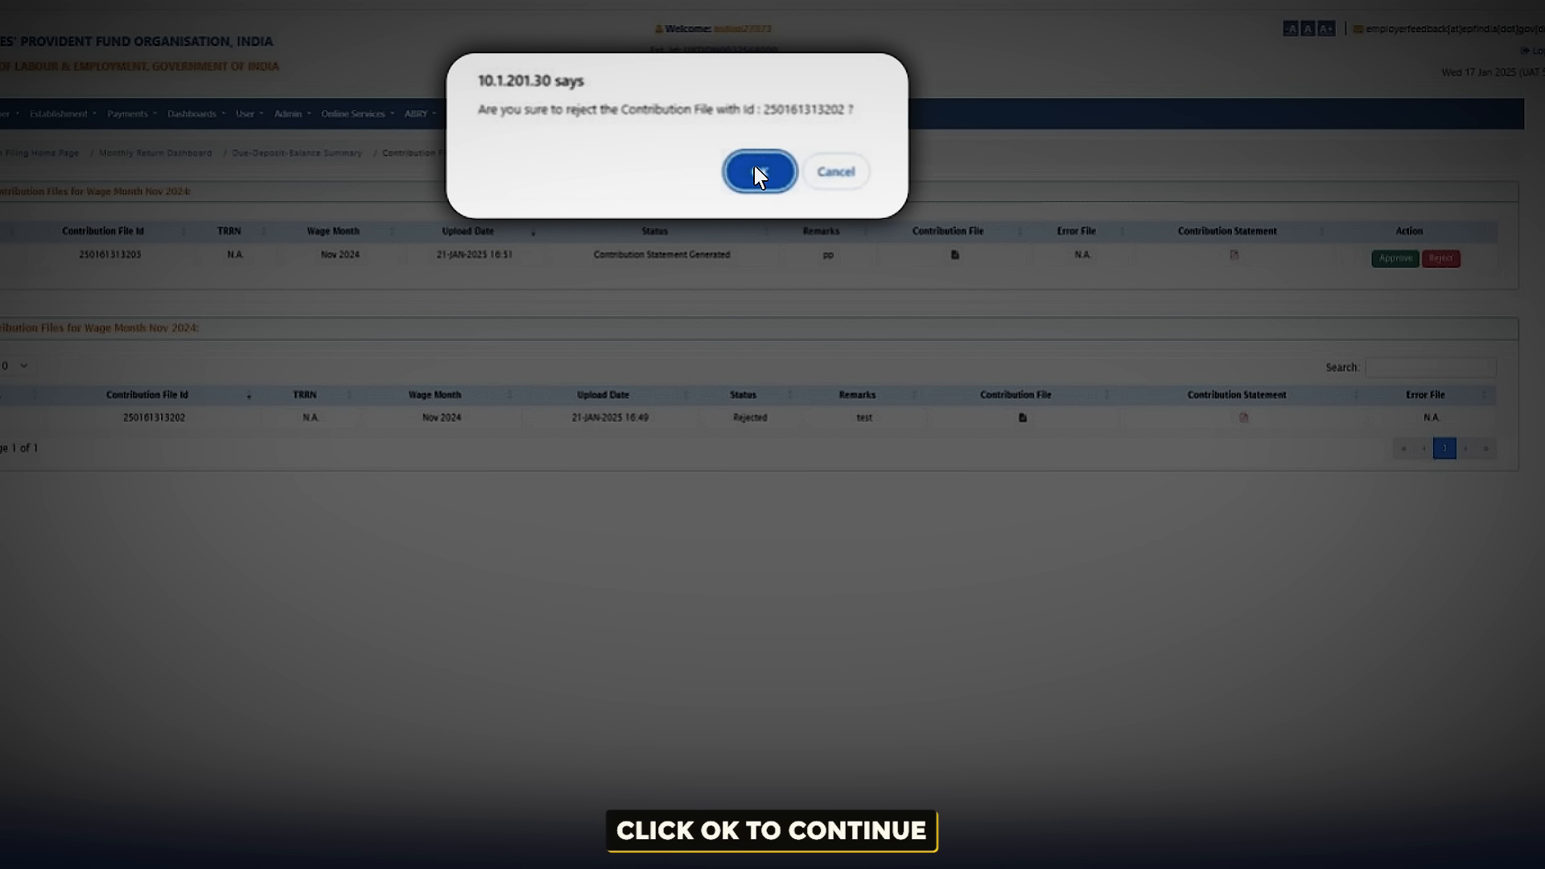
click(757, 169)
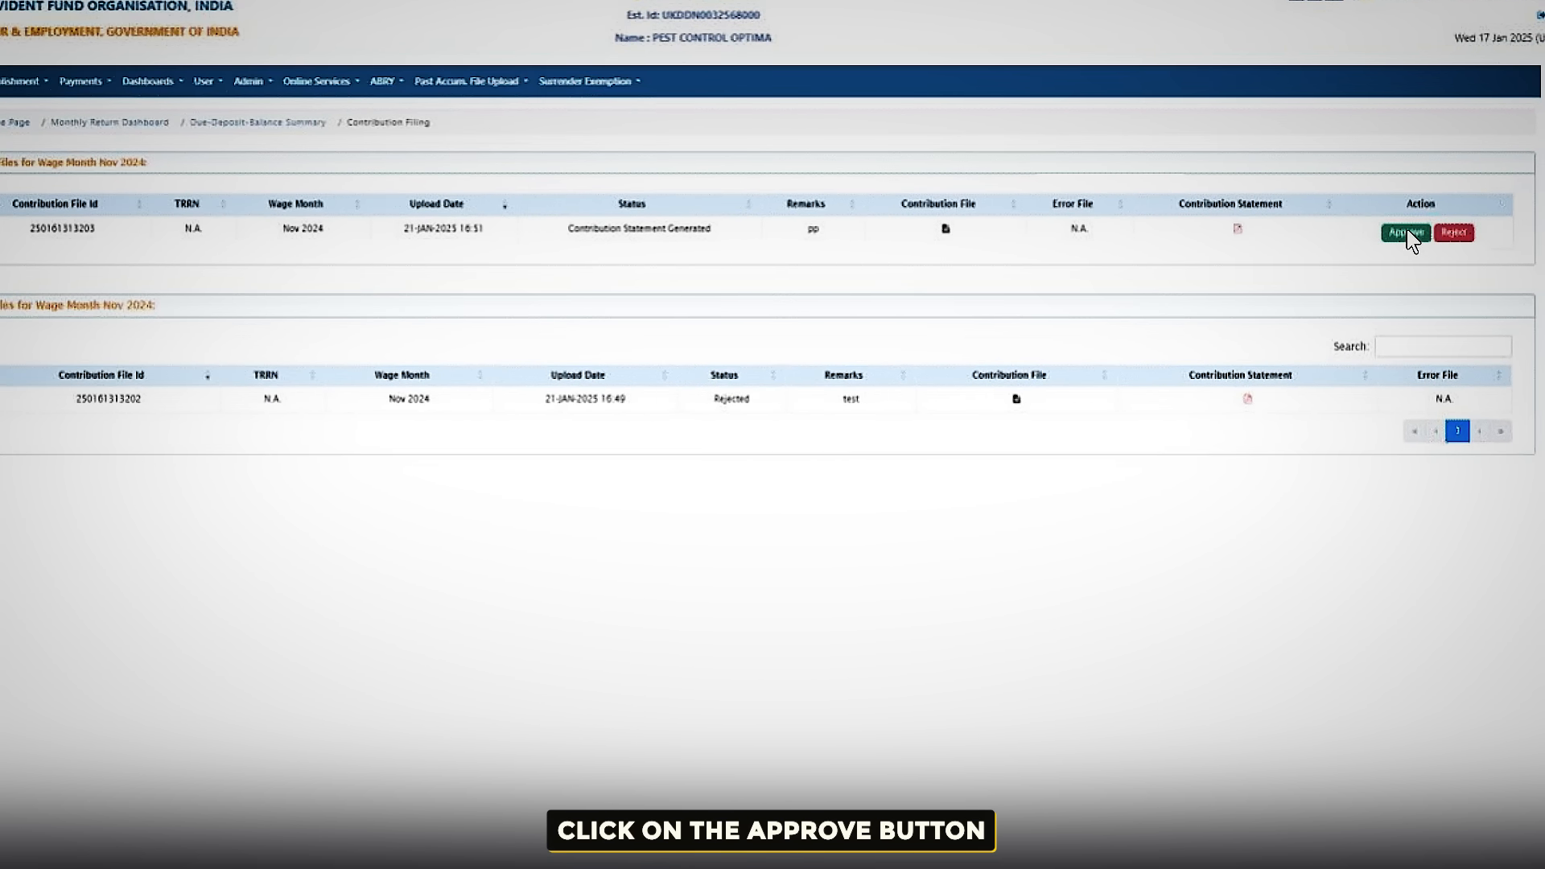
click(1407, 231)
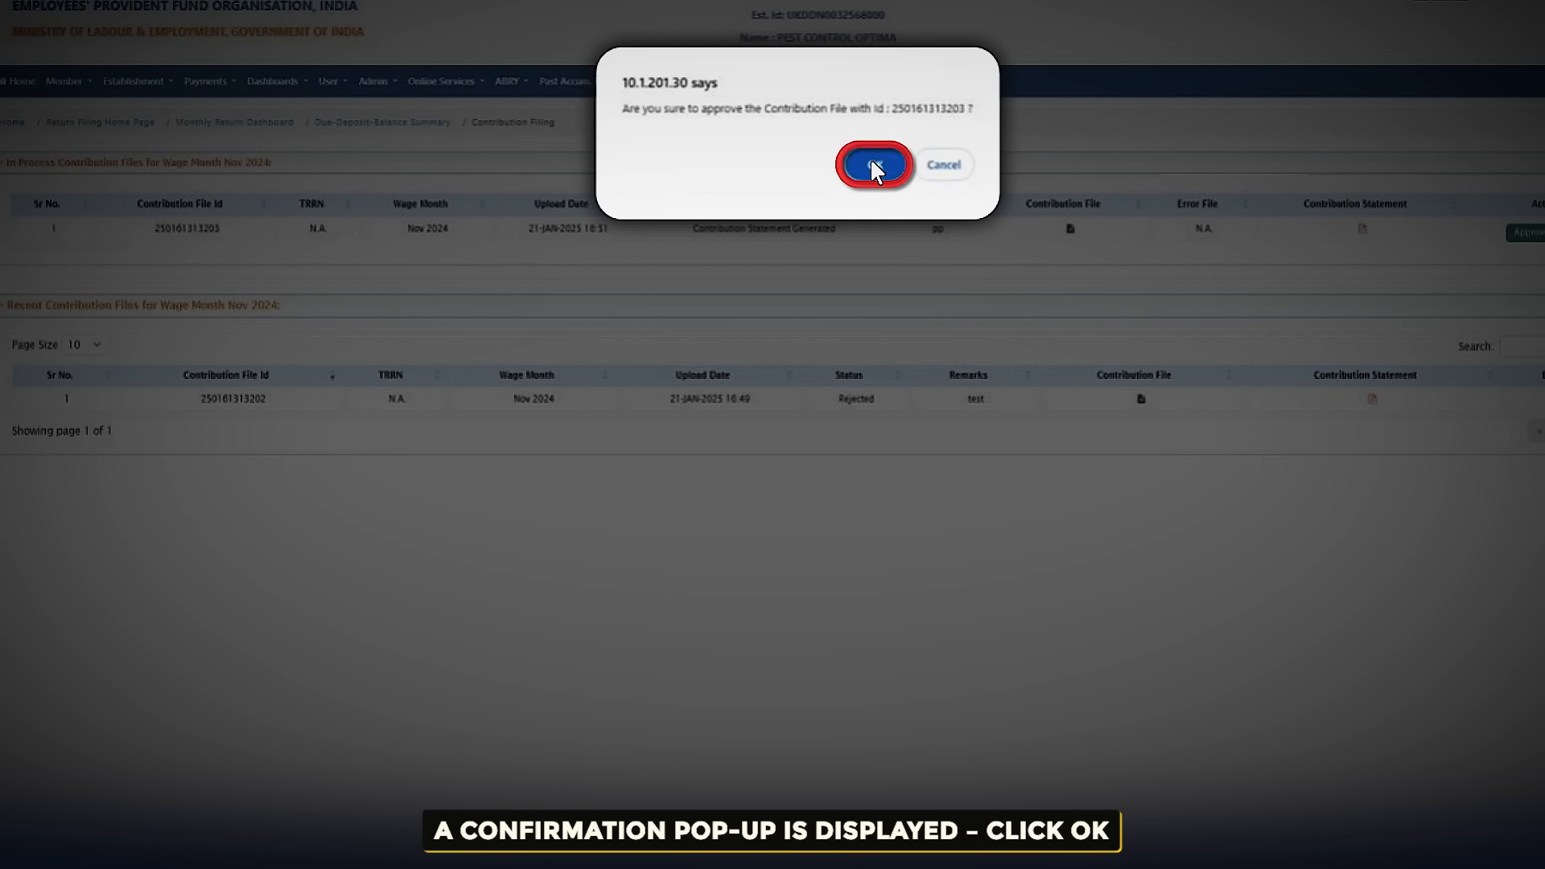
click(873, 165)
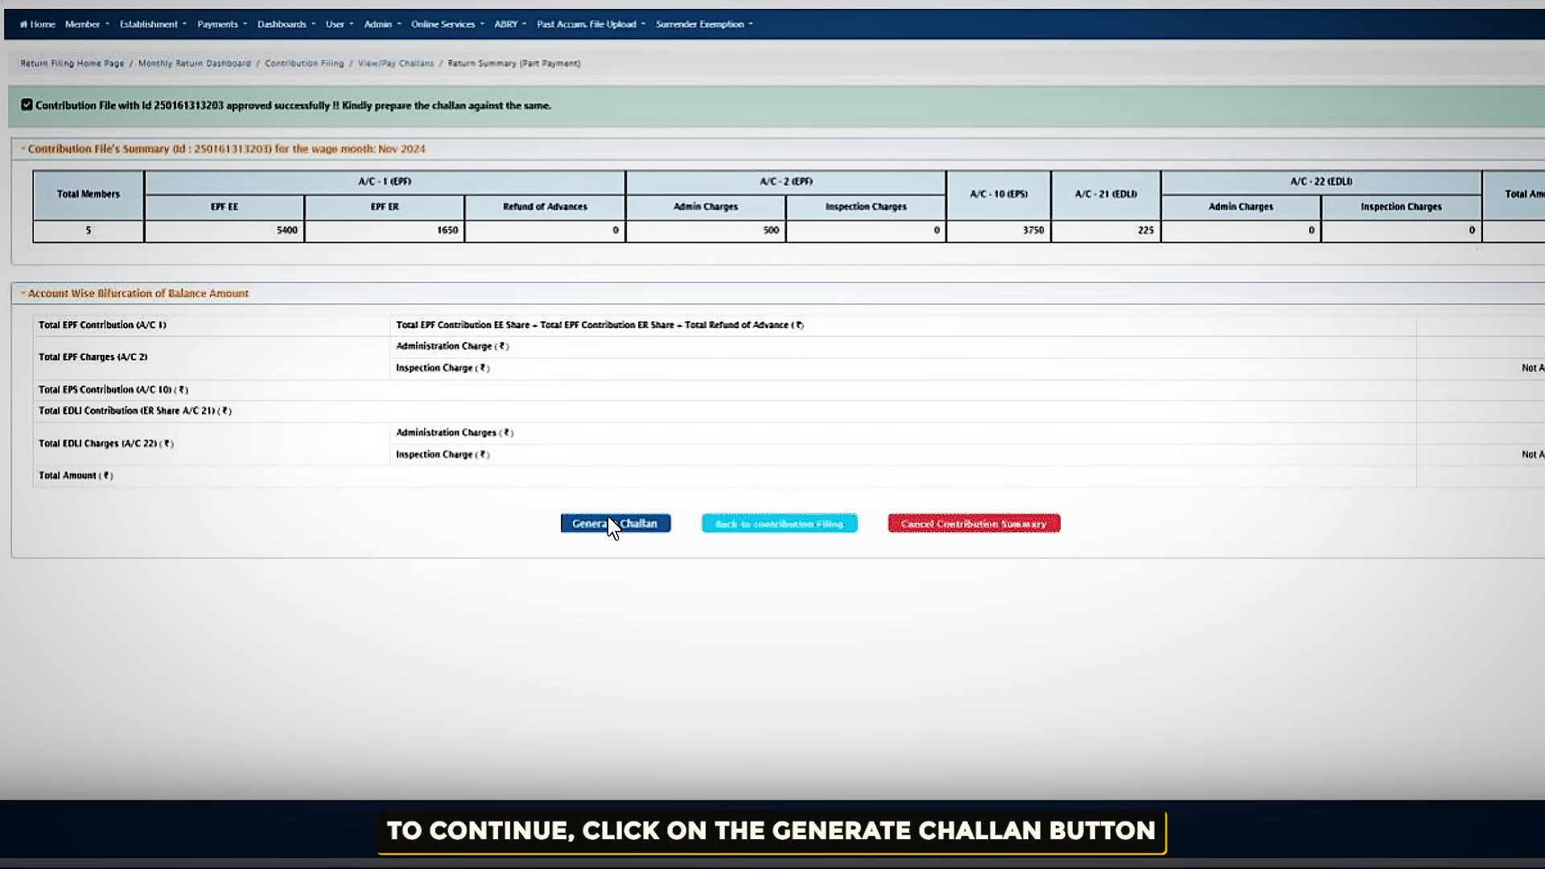
Step: Generate and finalize the part-payment challan for the approved contribution file and proceed to pay it
click(611, 524)
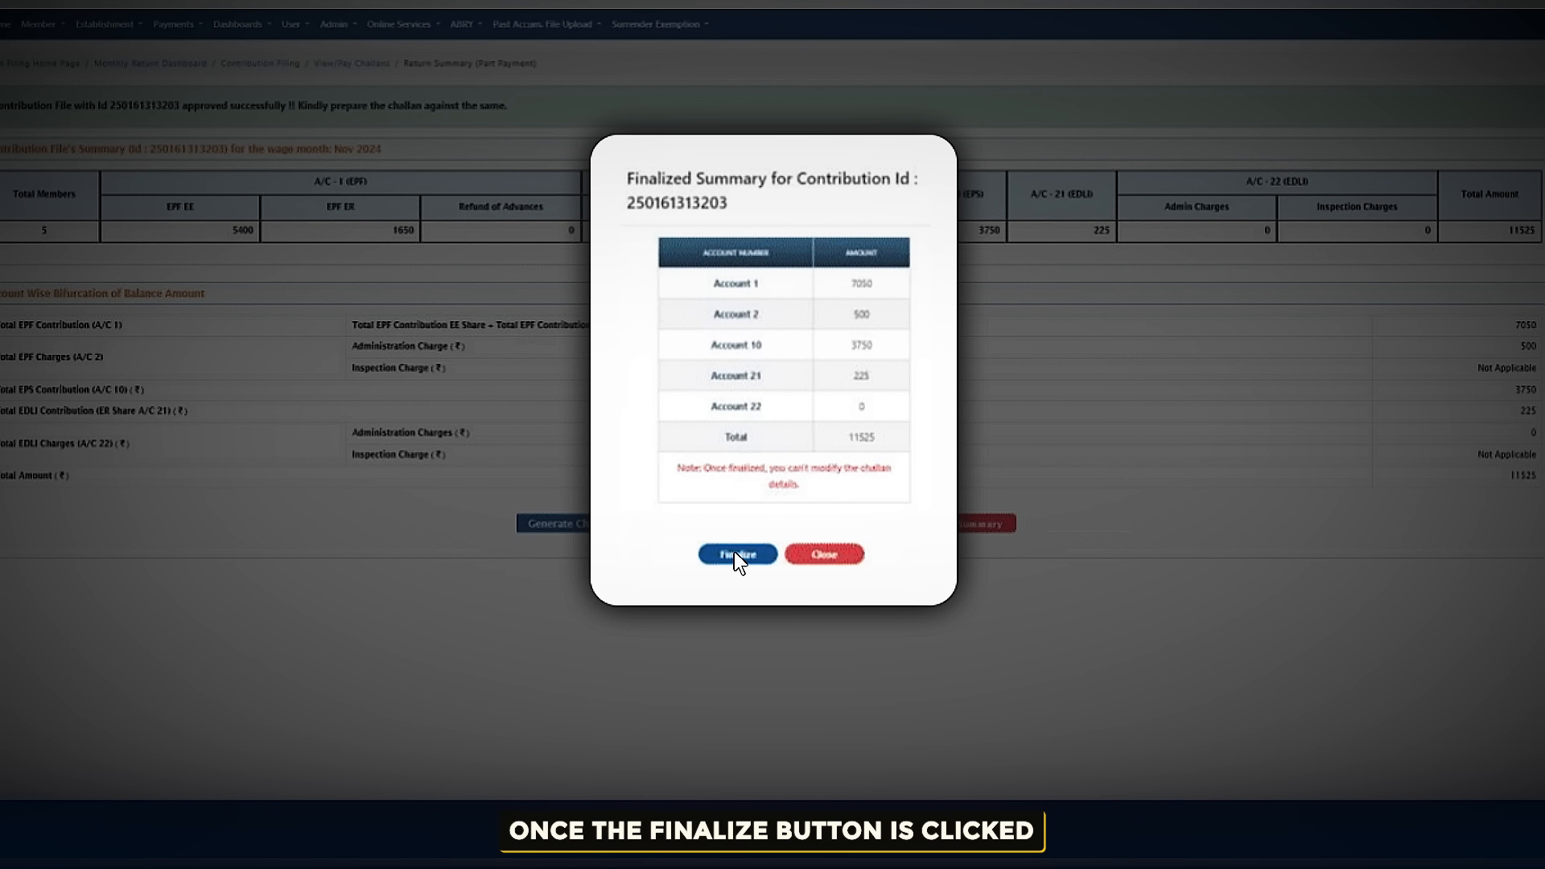
click(734, 553)
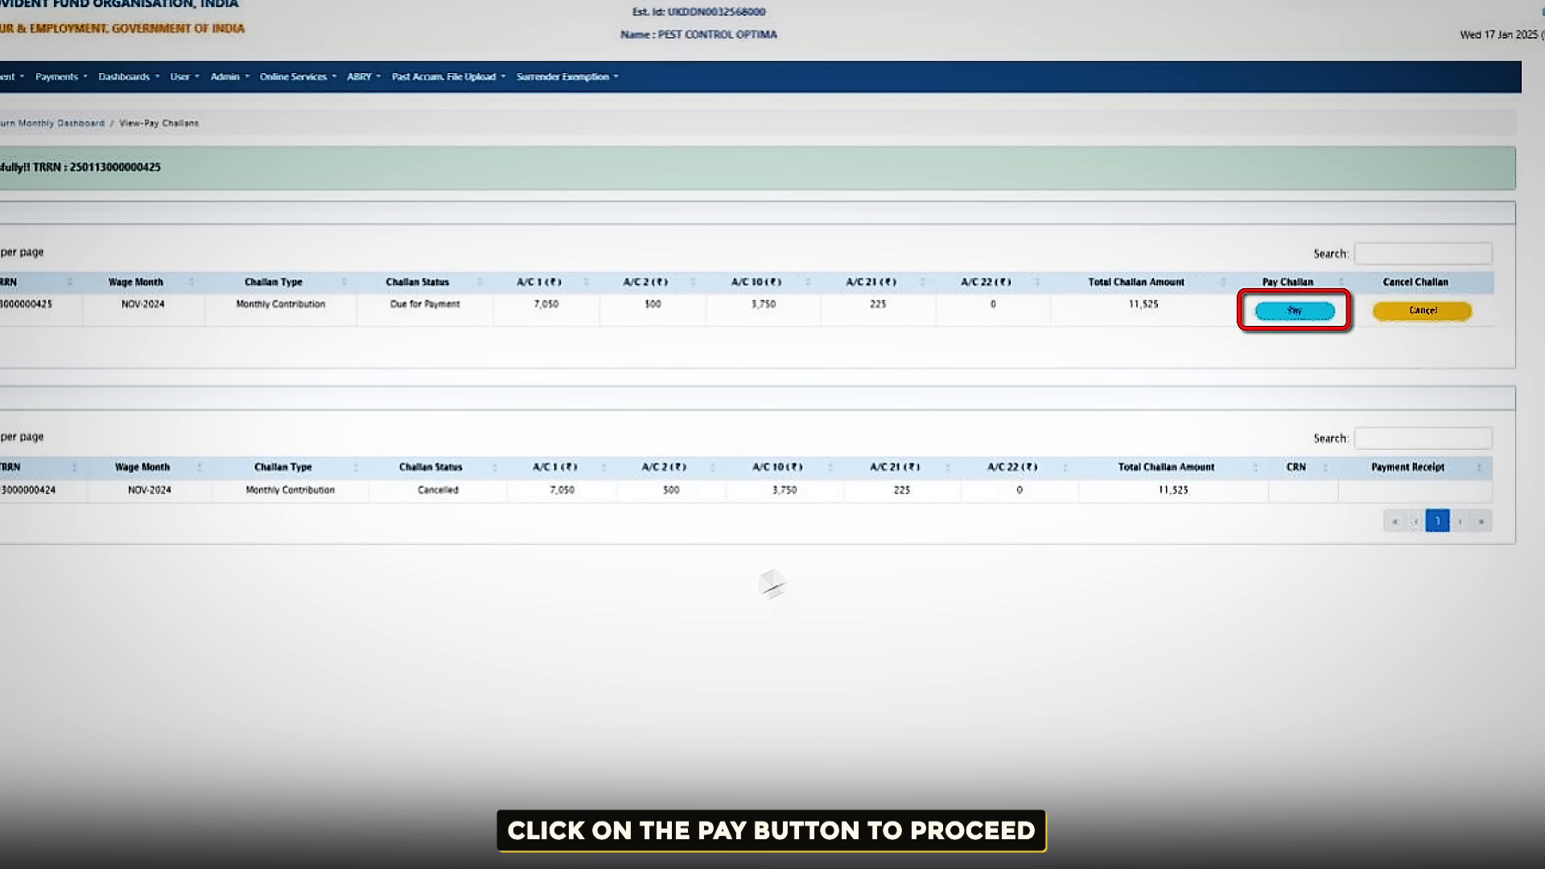
click(1295, 311)
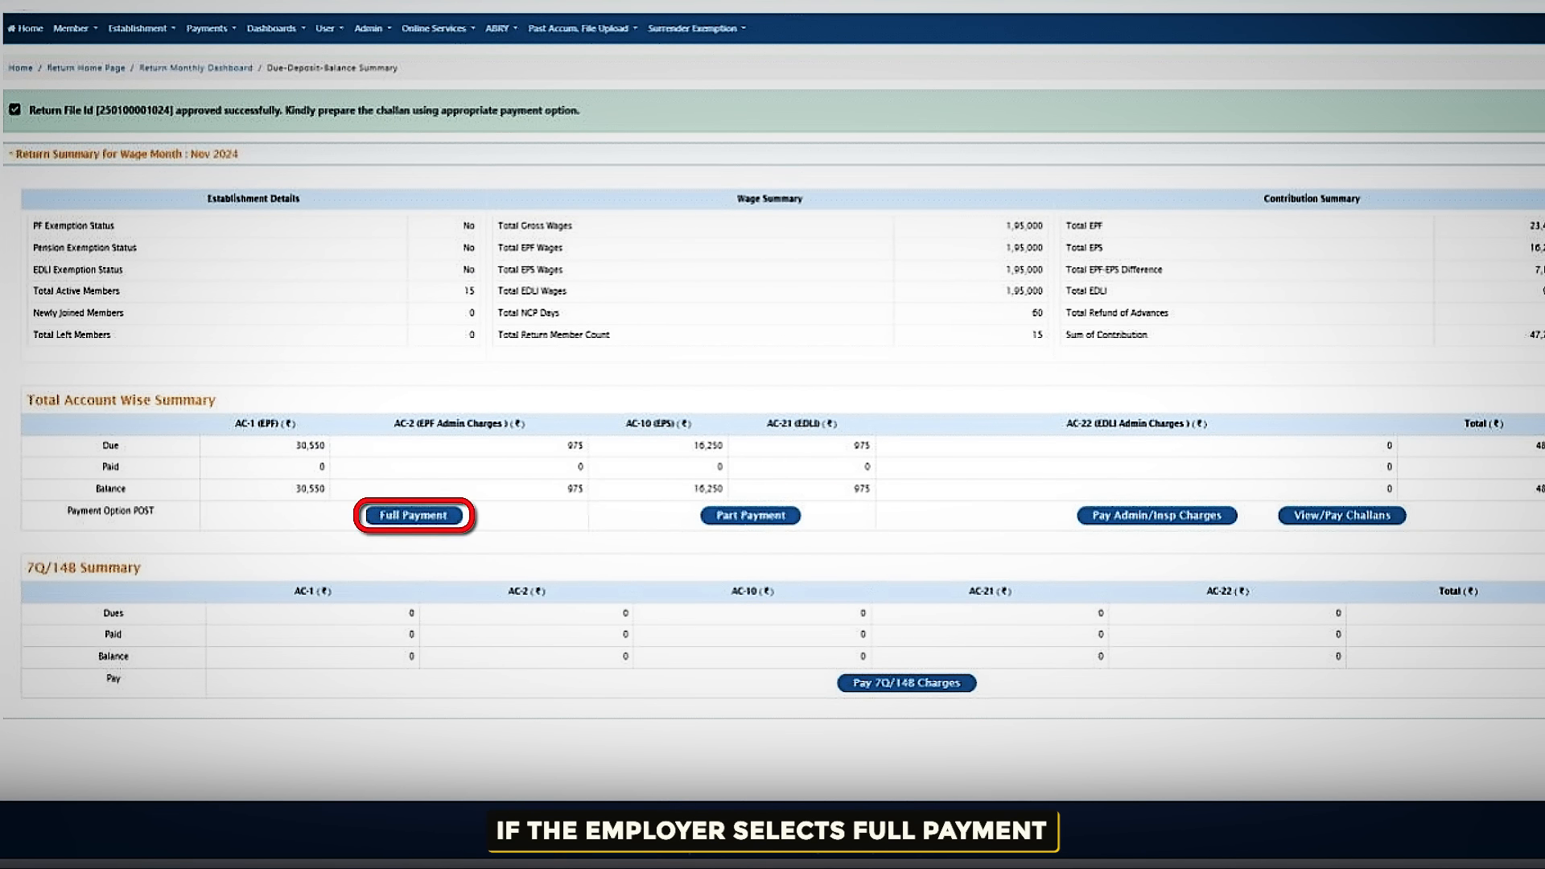
Step: Prepare and finalize a full-payment challan for the Nov 2024 dues and proceed to pay it
click(414, 515)
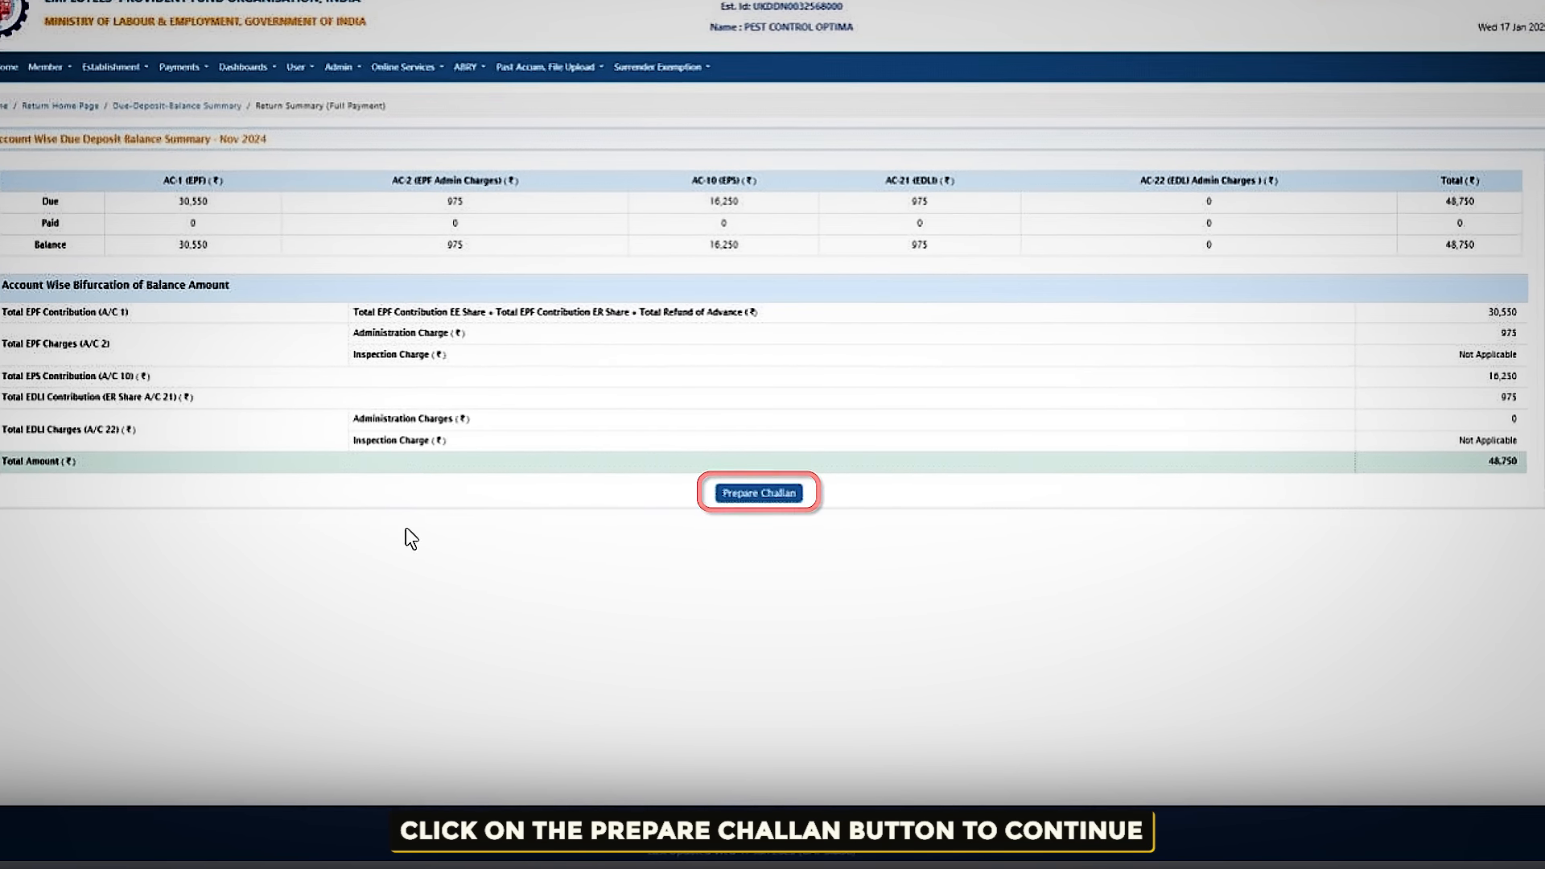
click(758, 492)
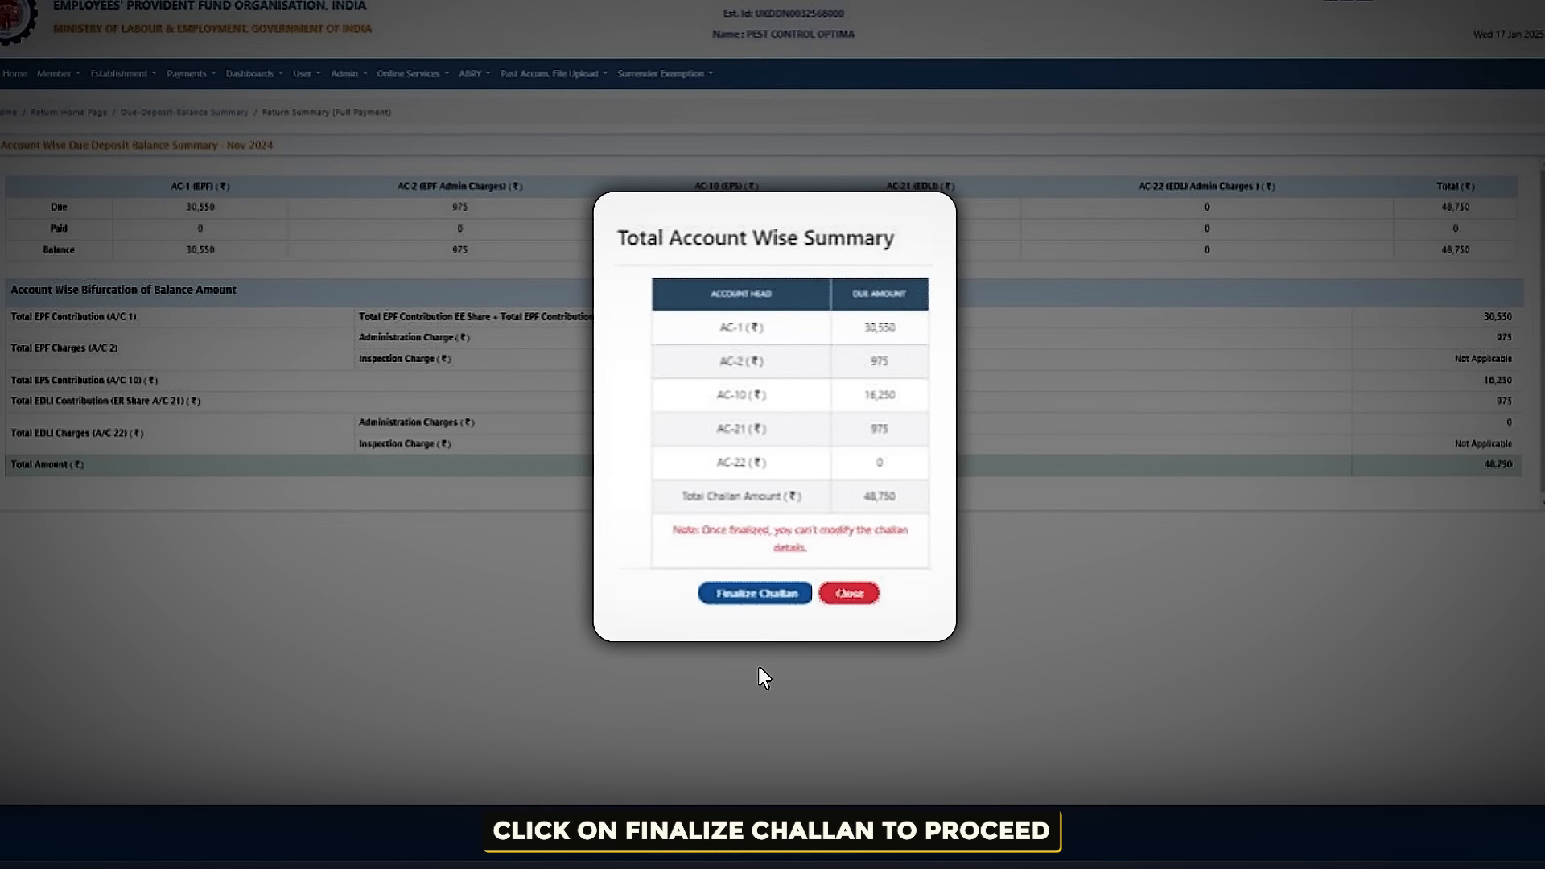
click(761, 597)
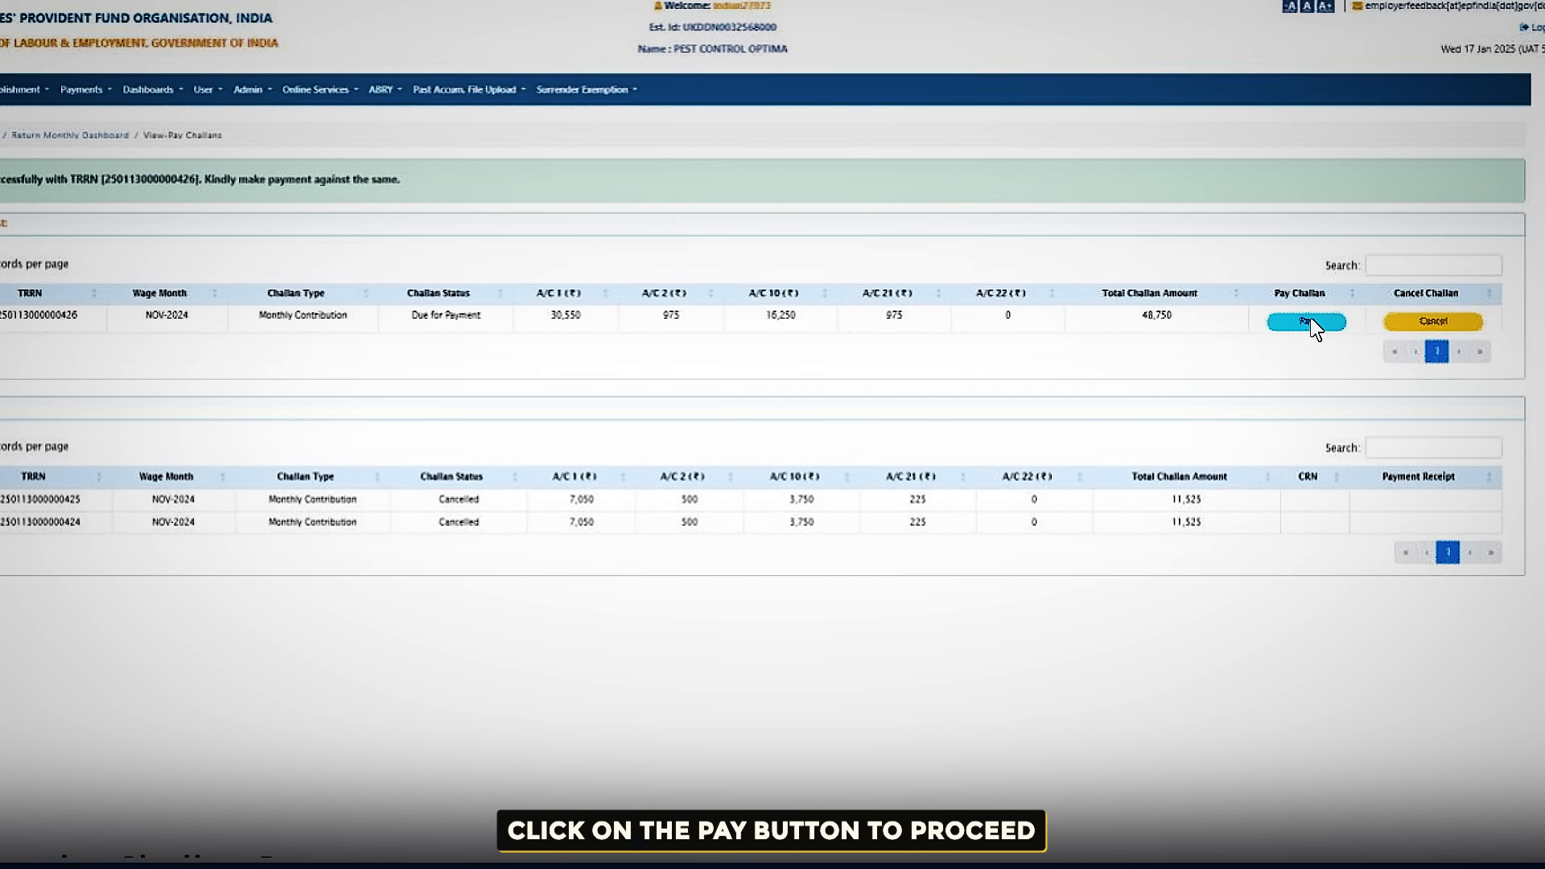
click(1307, 322)
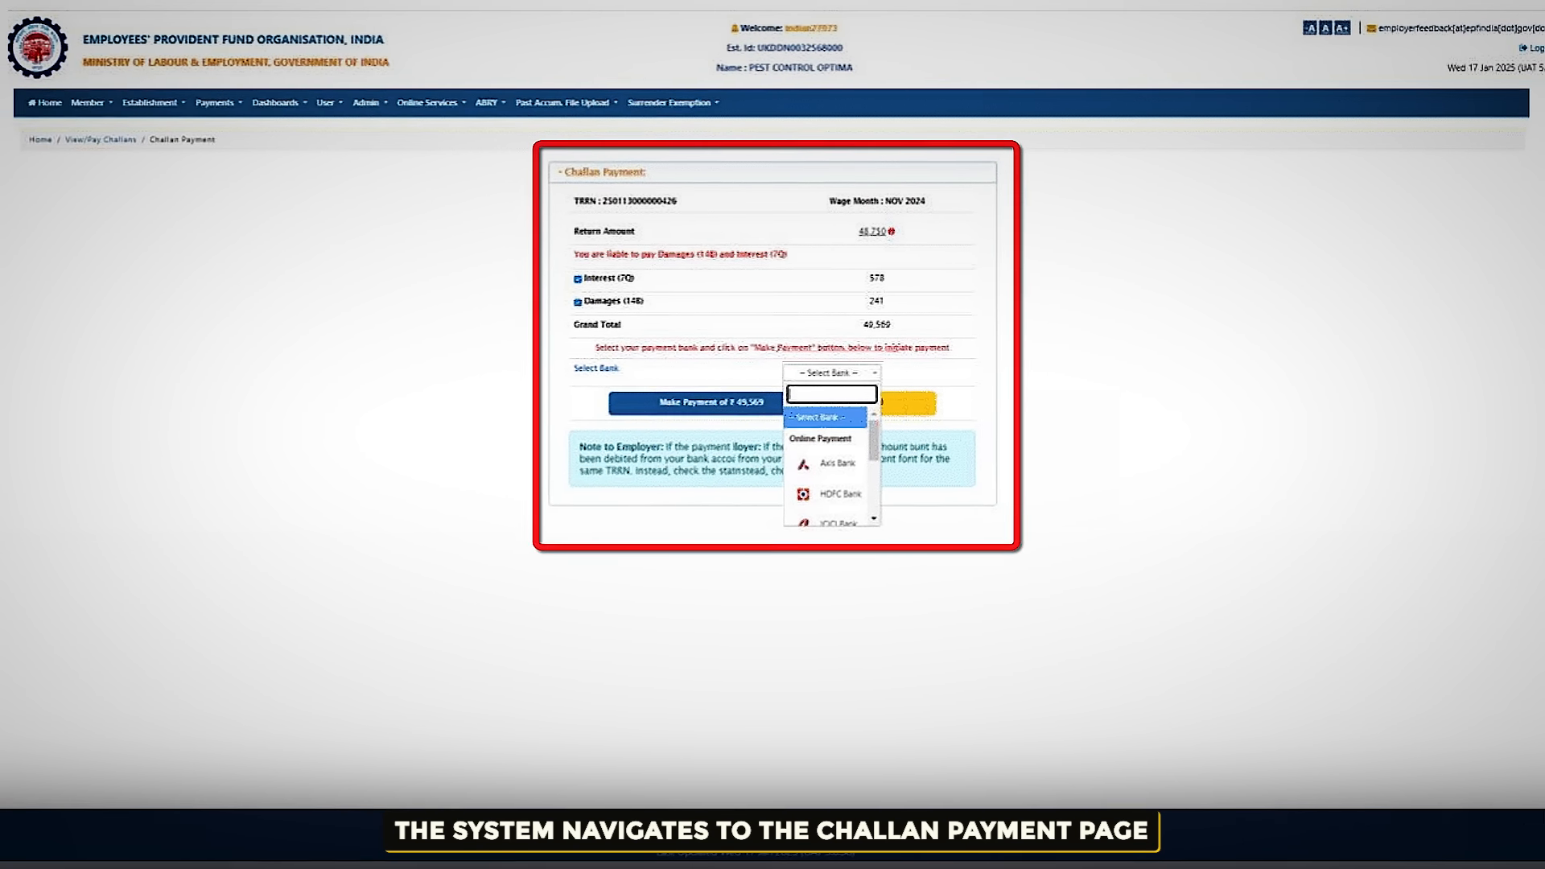
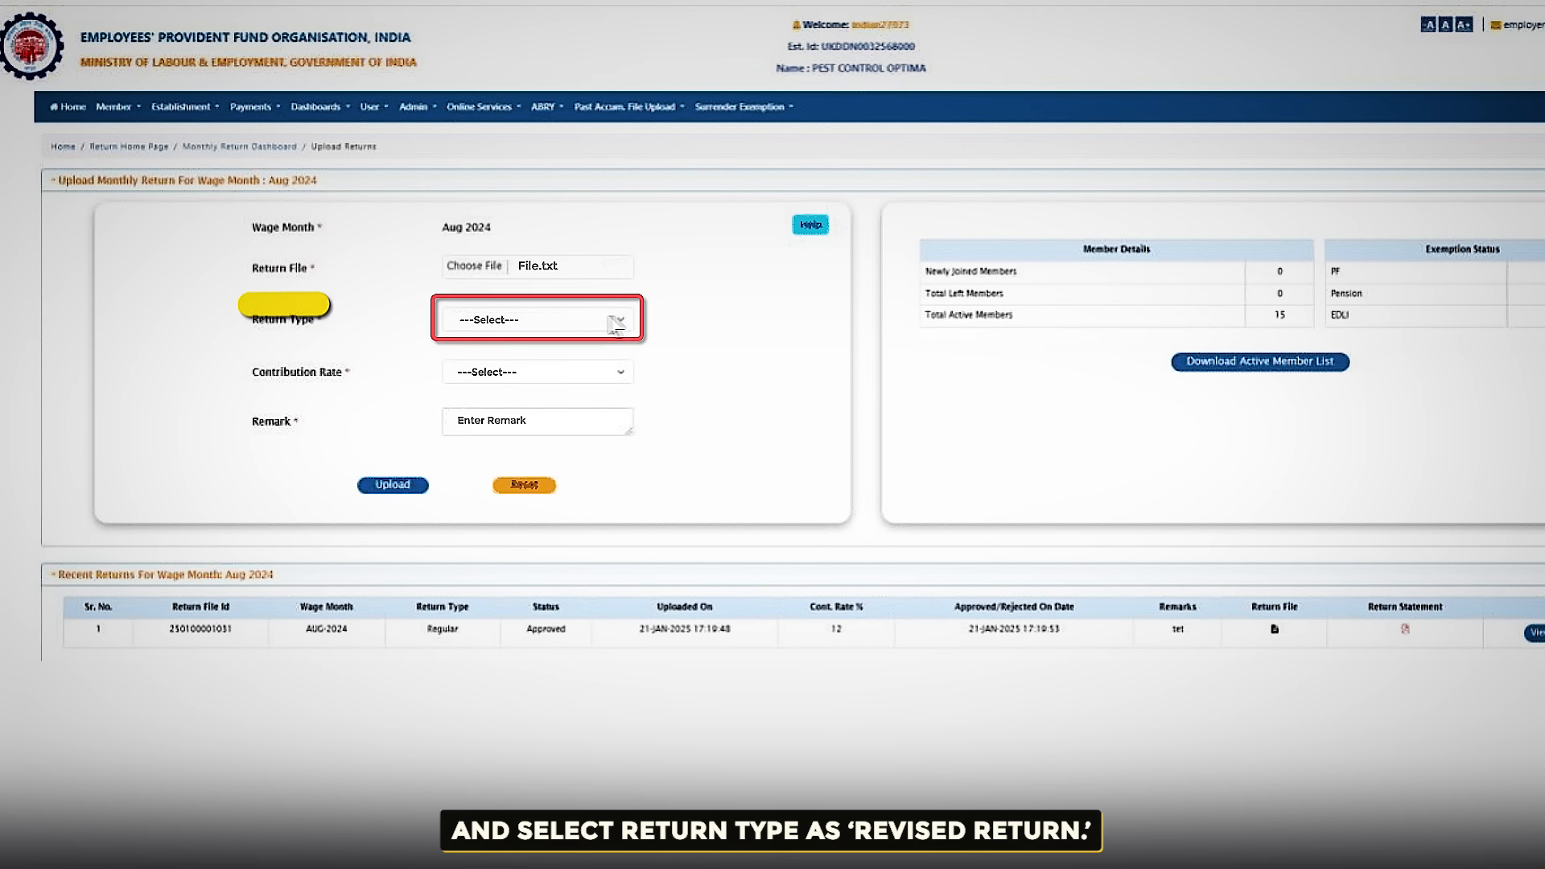
Step: Set the return type of the Aug 2024 monthly return upload to Revised Return
click(621, 320)
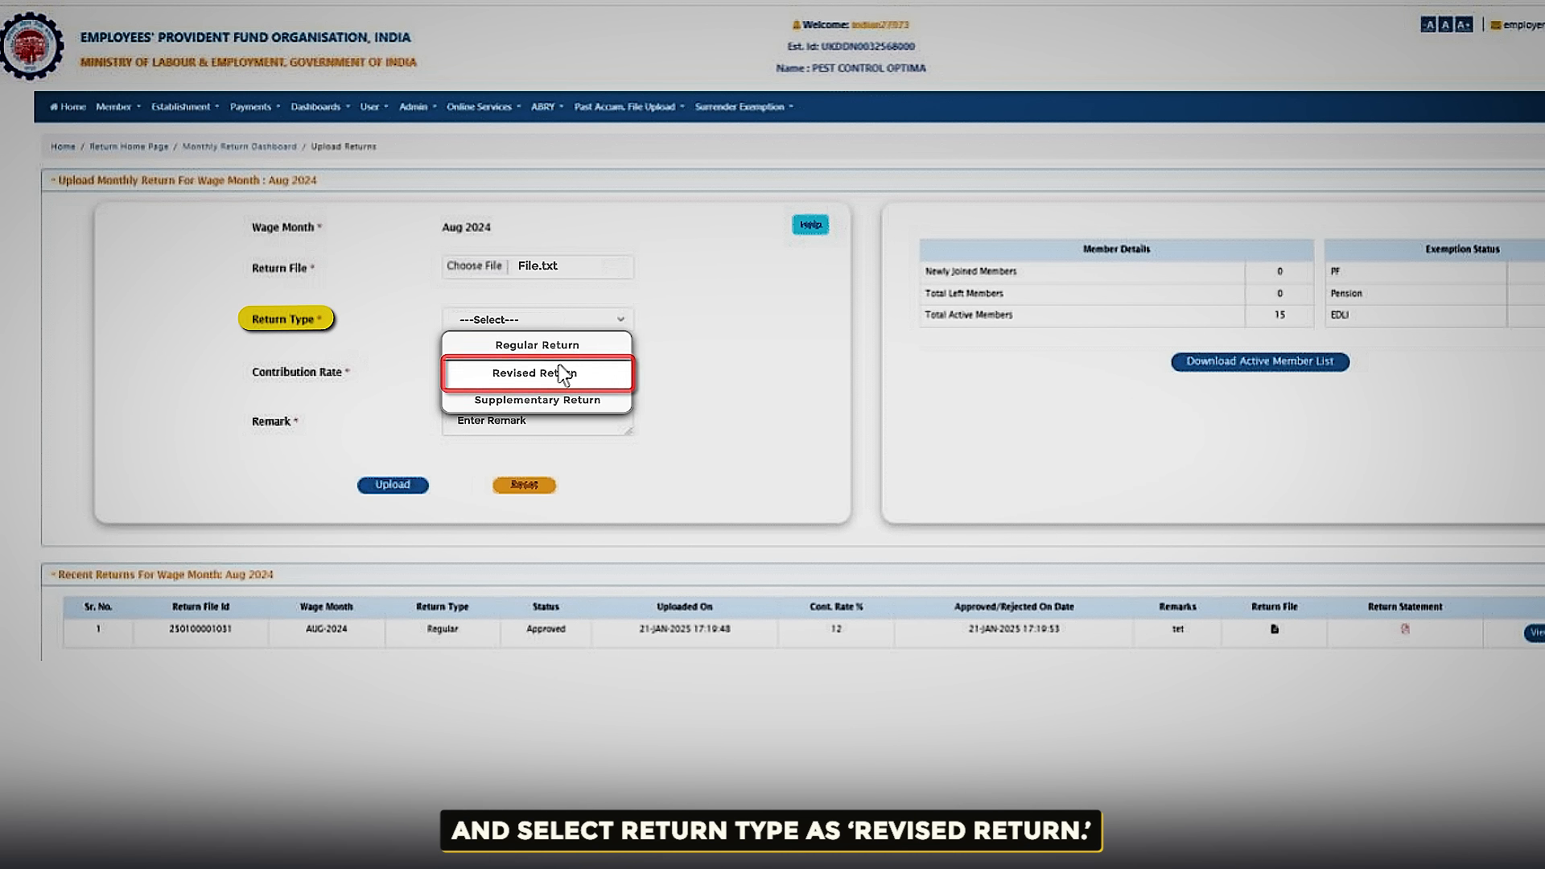
click(547, 375)
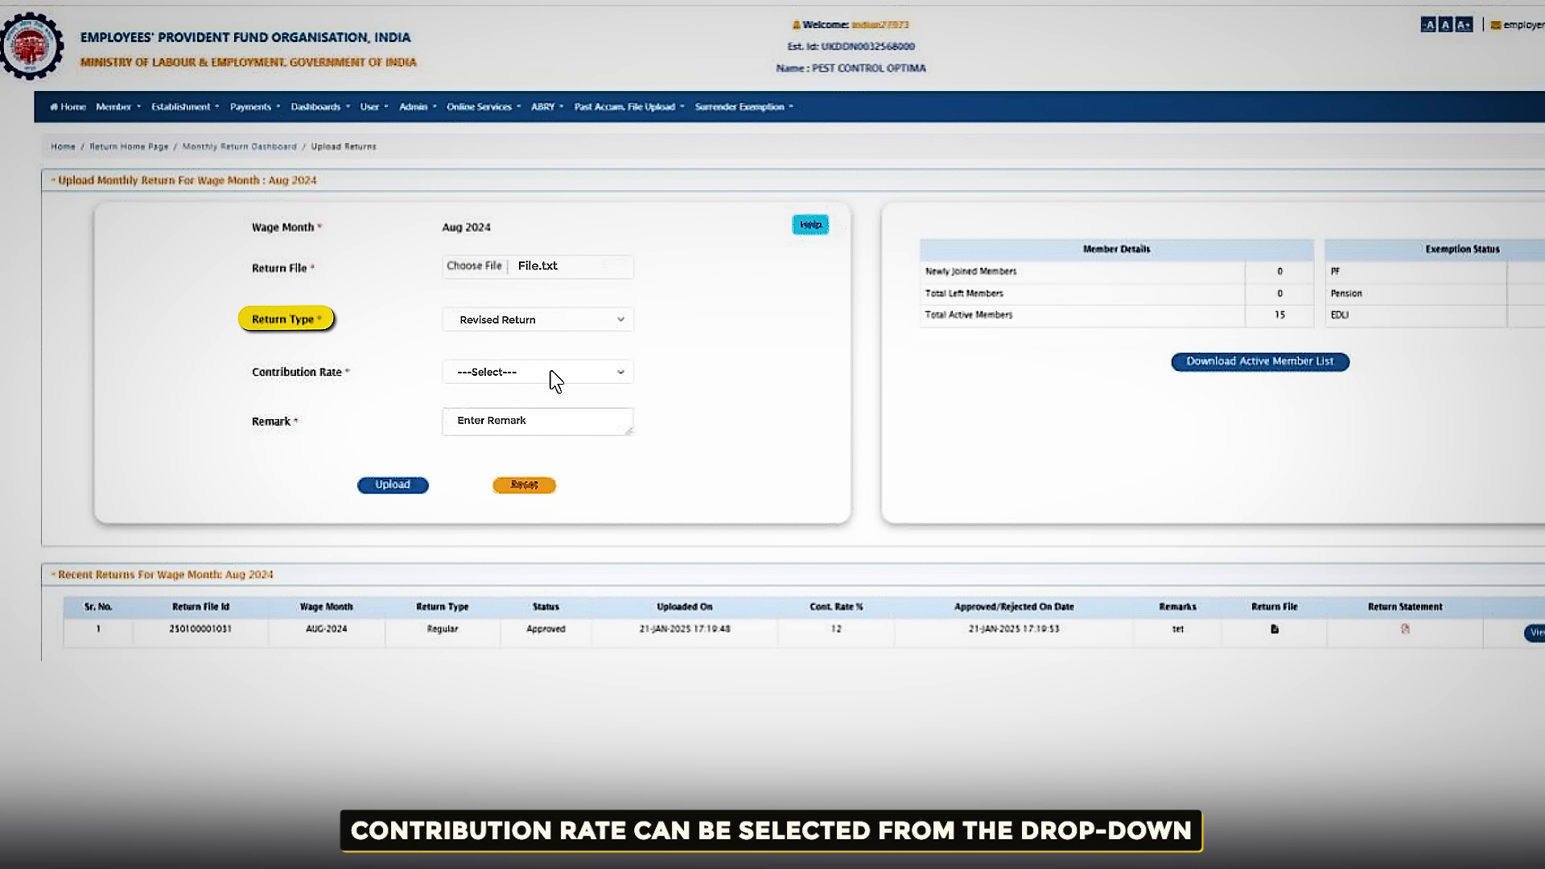
Step: Set the contribution rate to 12%, enter the remark "Test 02", and upload the revised return file, confirming the submission
click(616, 373)
click(526, 414)
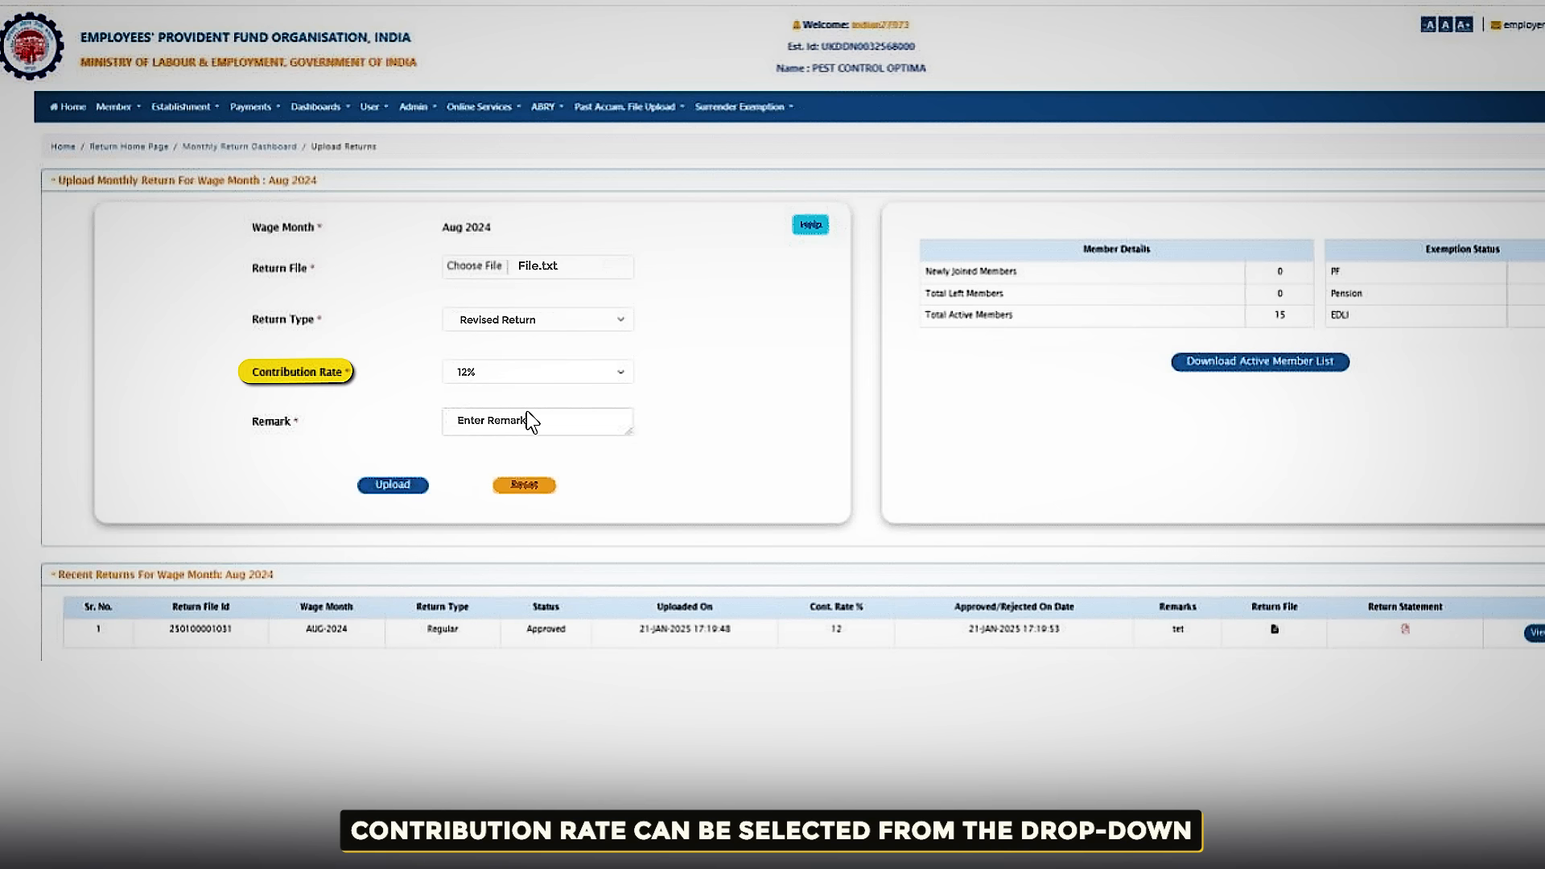
click(528, 421)
text(Test 02)
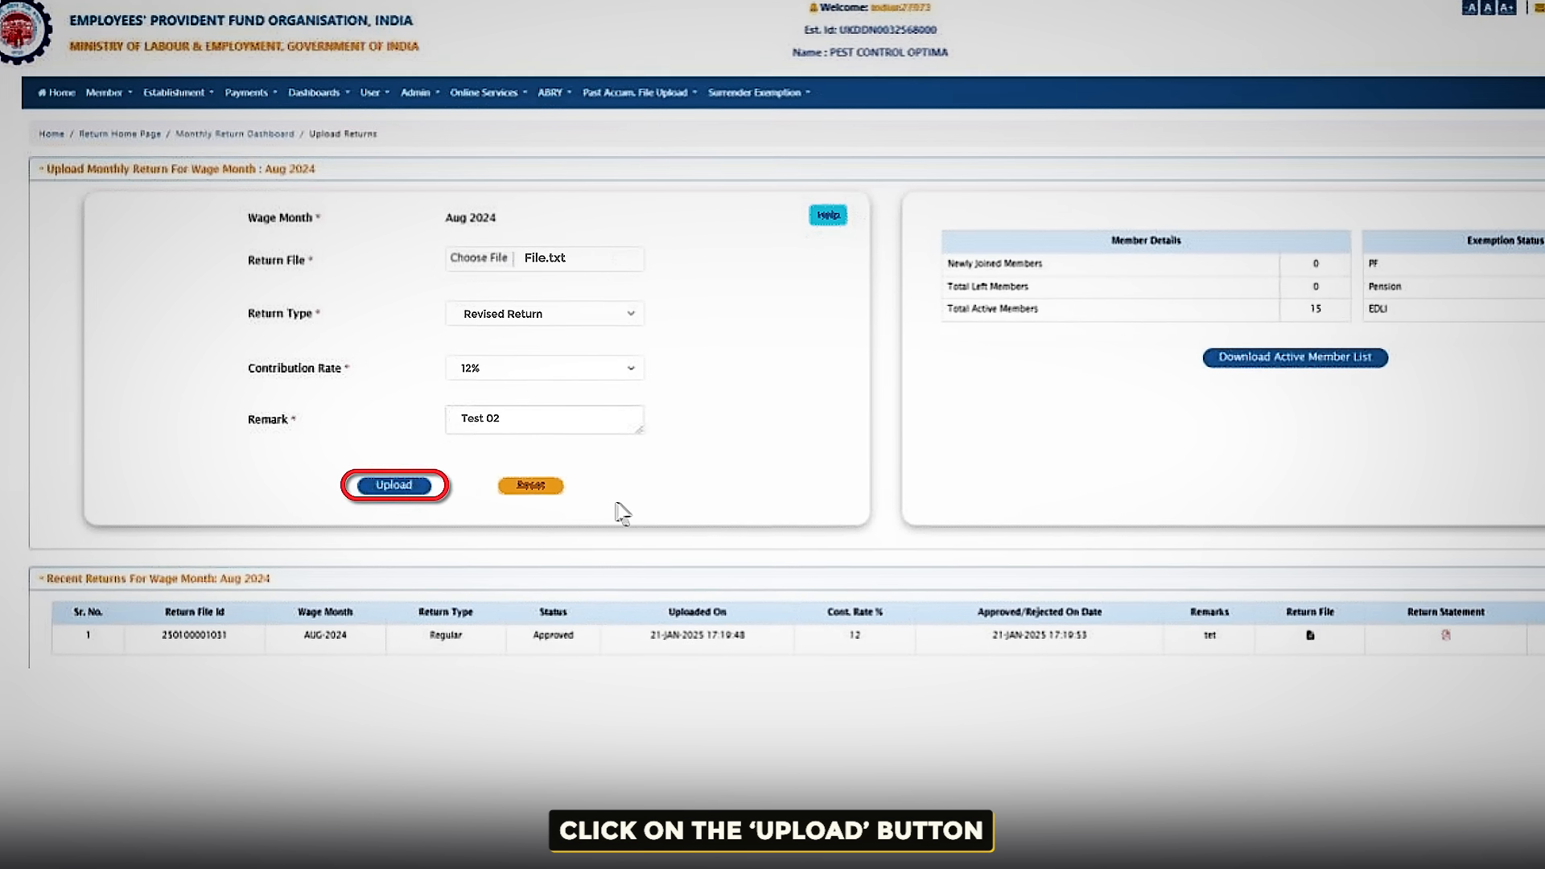
click(396, 485)
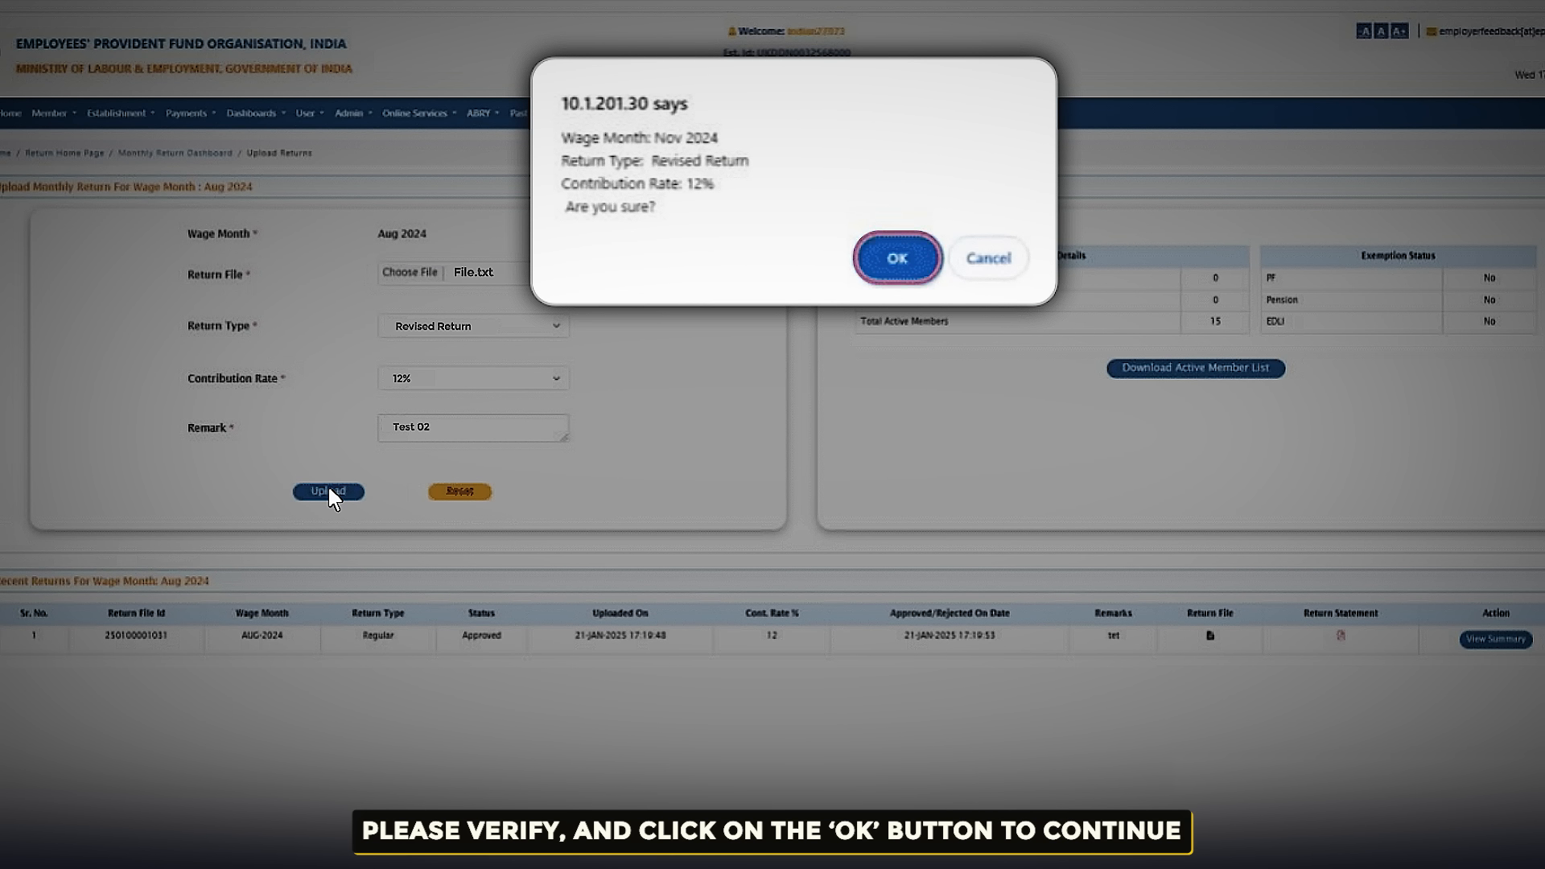
click(893, 240)
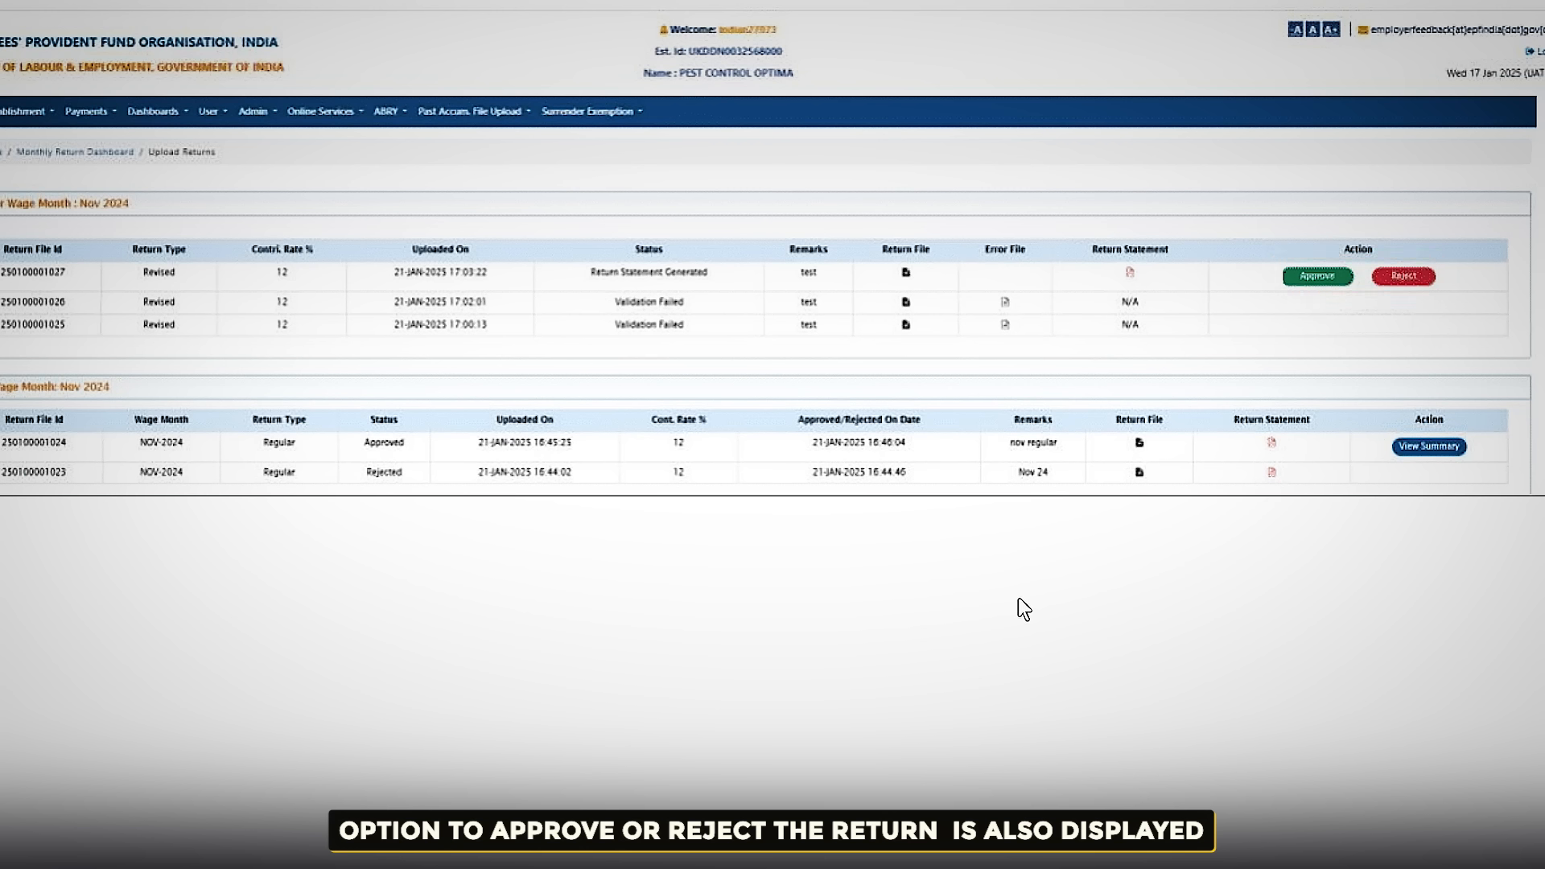
Step: Open the return statement of the revised Nov 2024 return and reject that return, confirming the rejection
click(1133, 272)
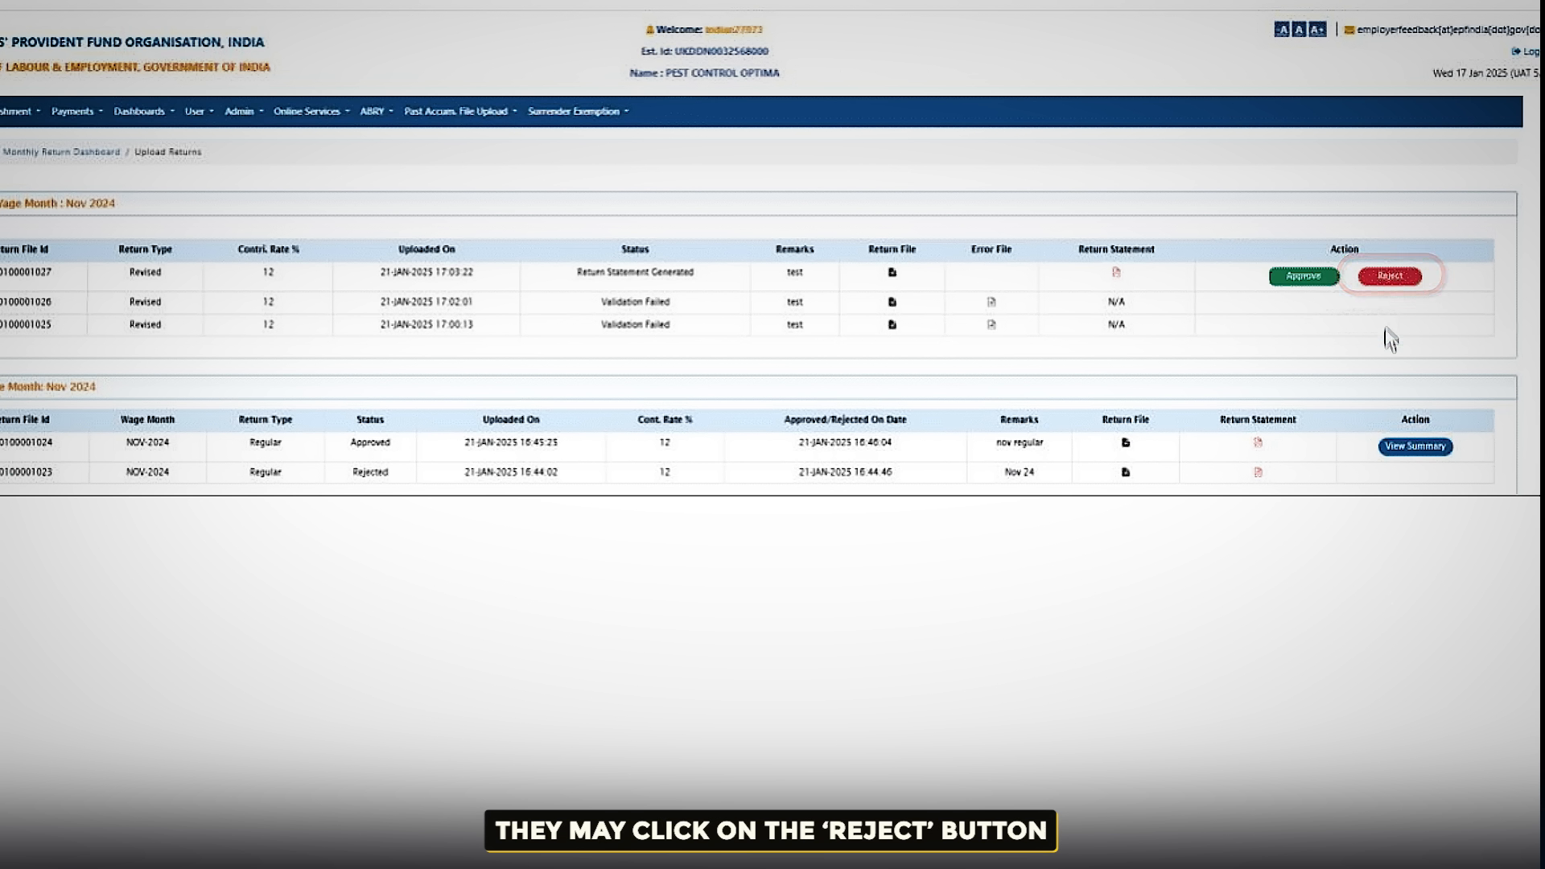
click(1392, 276)
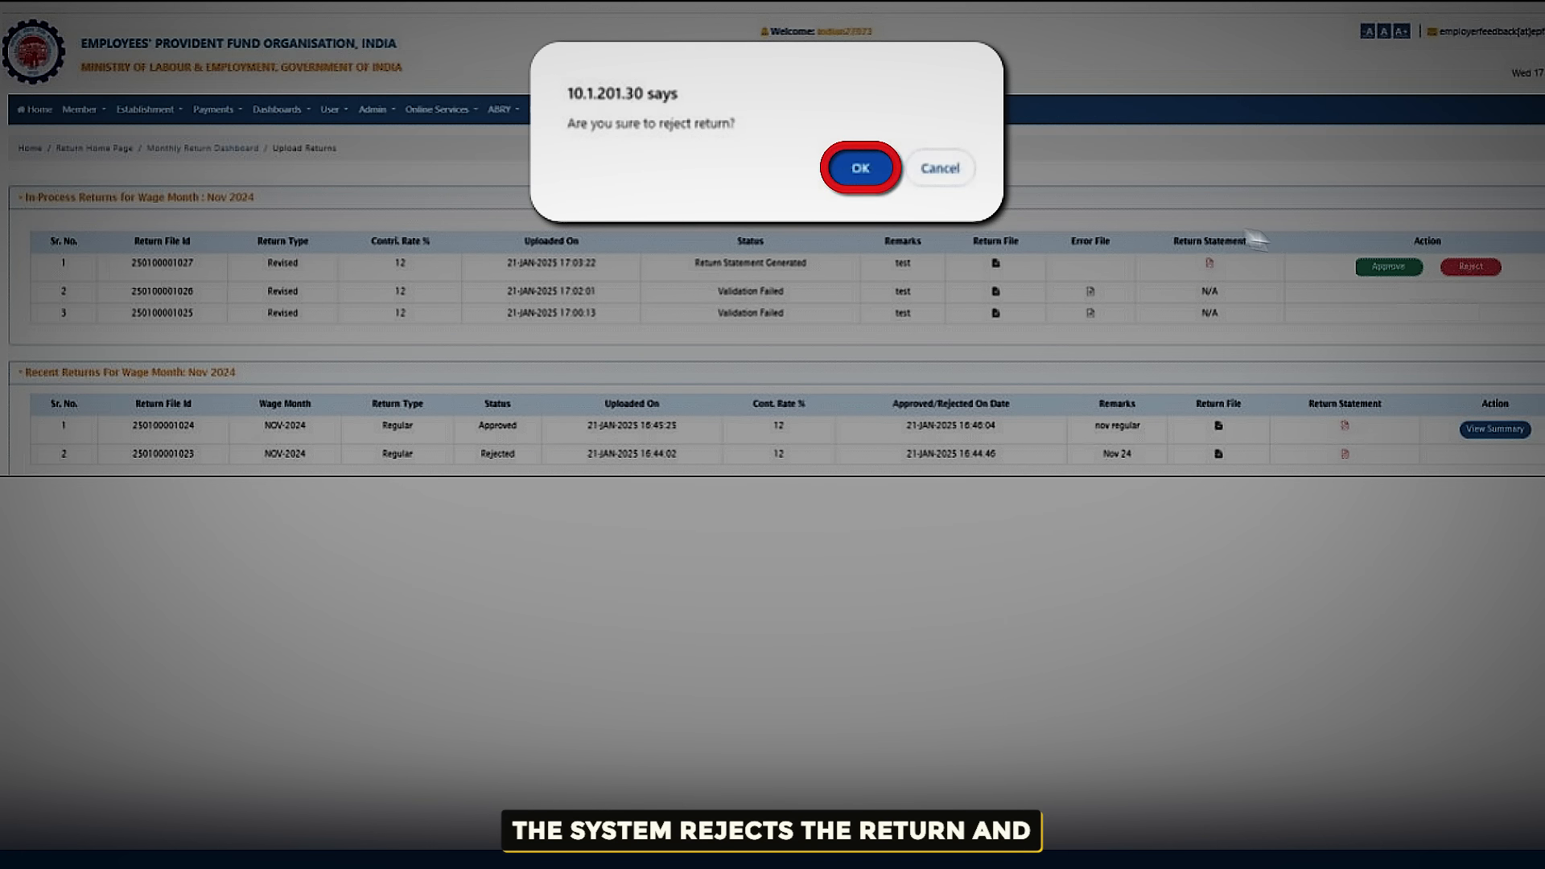
click(857, 167)
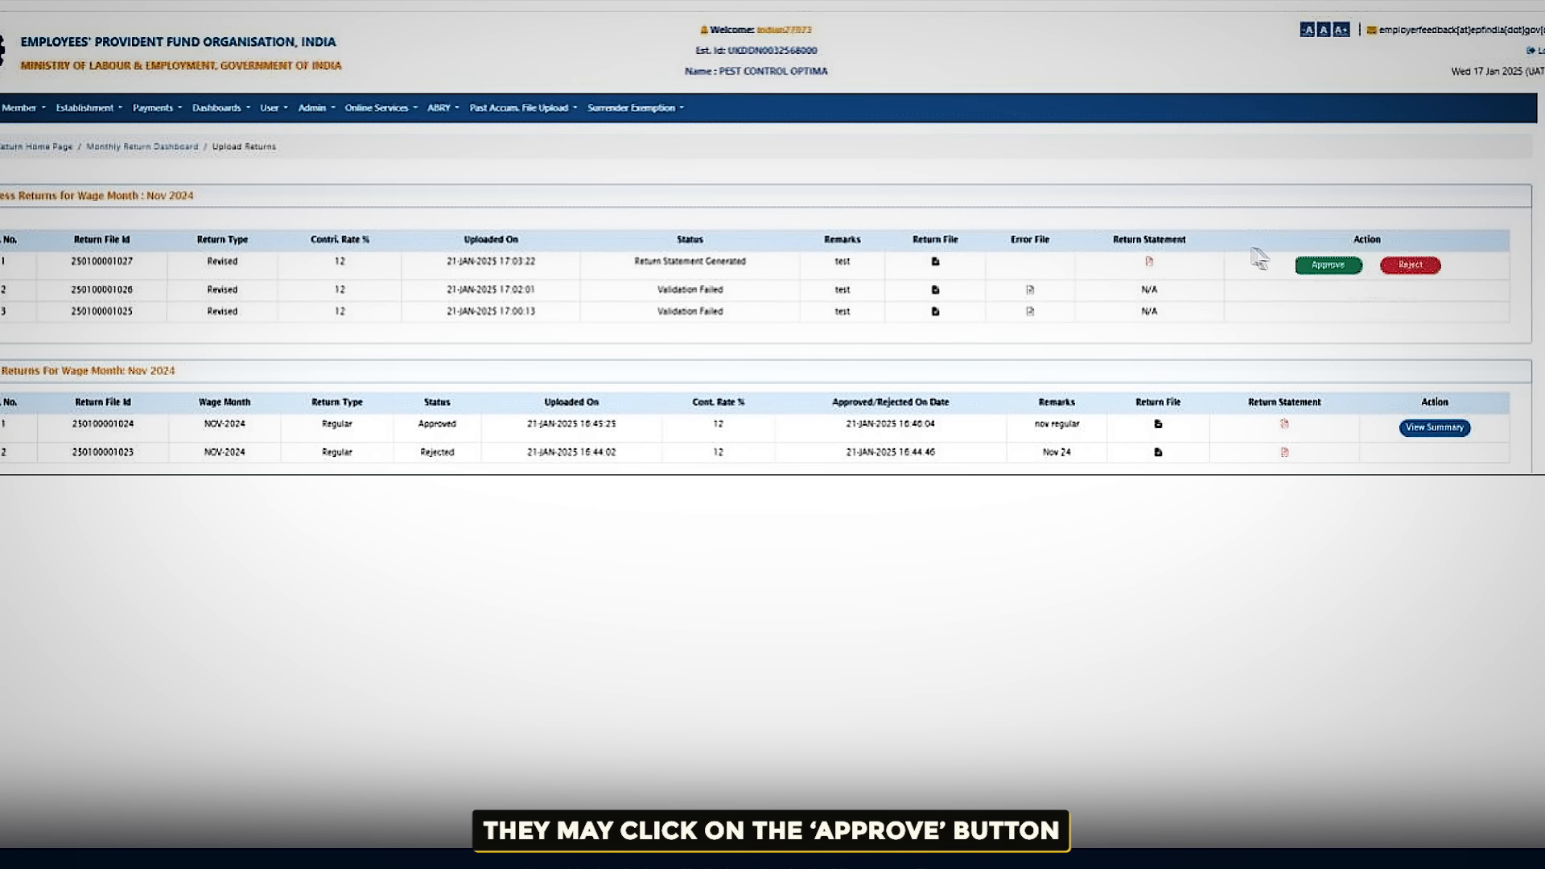
Step: Approve the revised Nov 2024 return that has a generated return statement, confirming the approval
click(1329, 264)
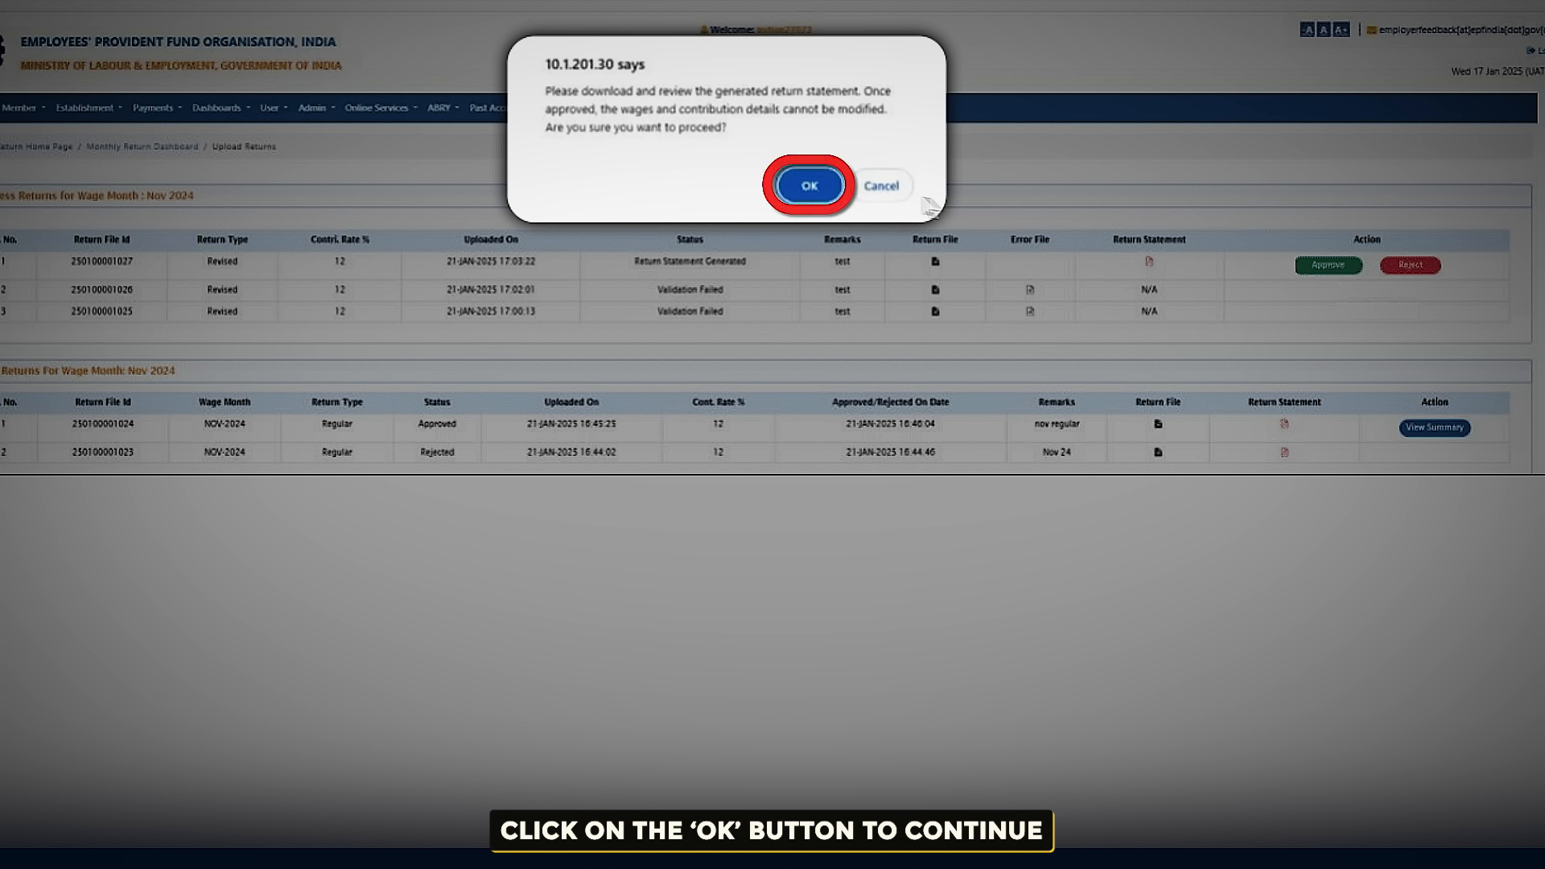
click(809, 185)
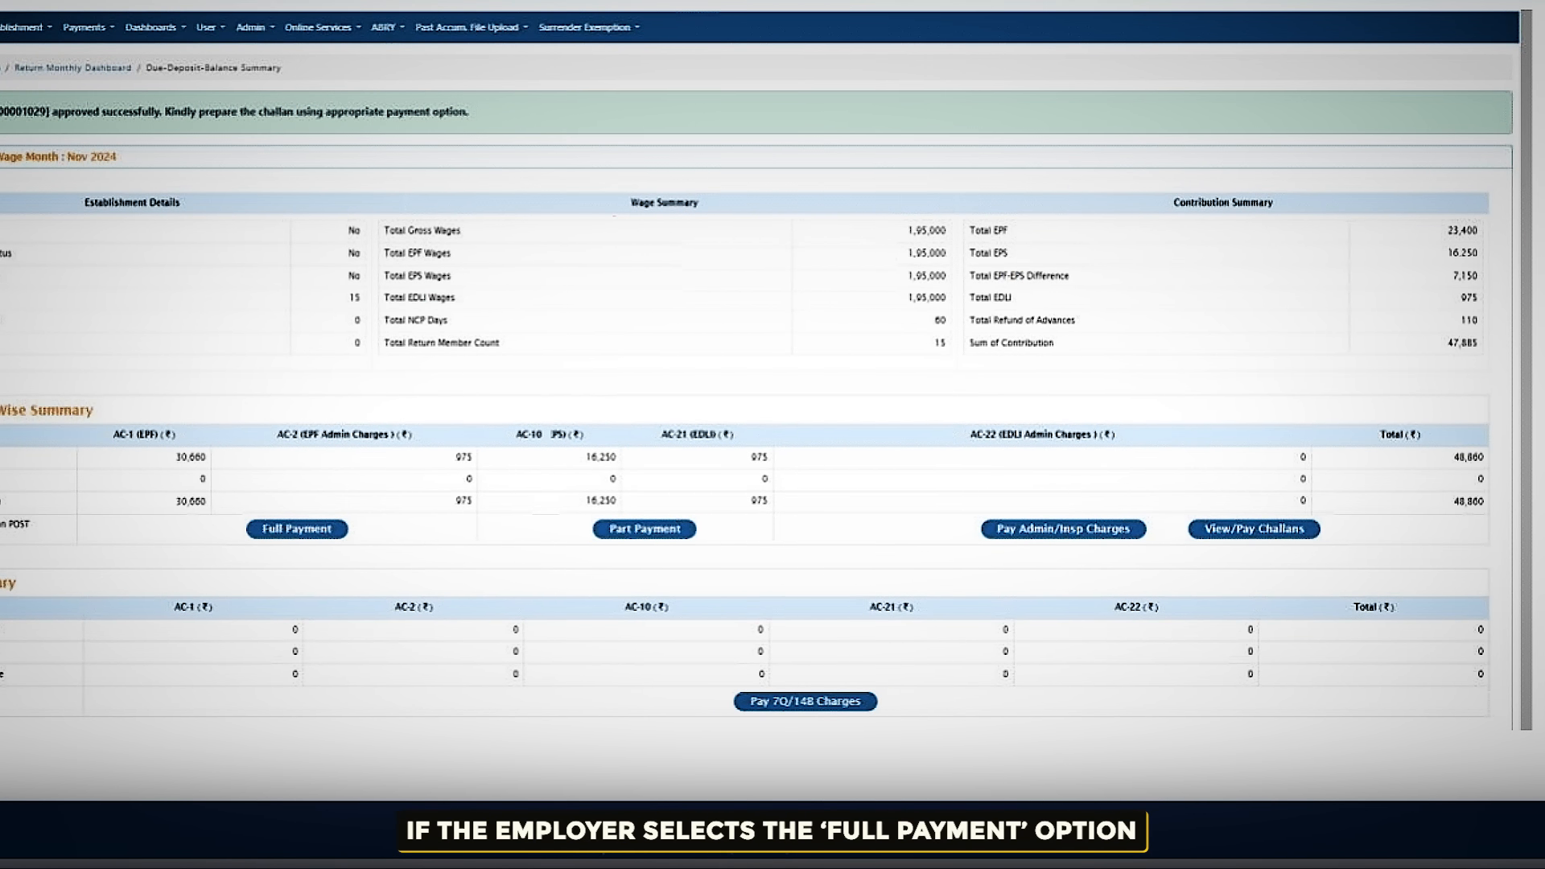
Step: Prepare and finalize a full-payment challan for the approved revised return, and proceed to its challan payment page
click(297, 529)
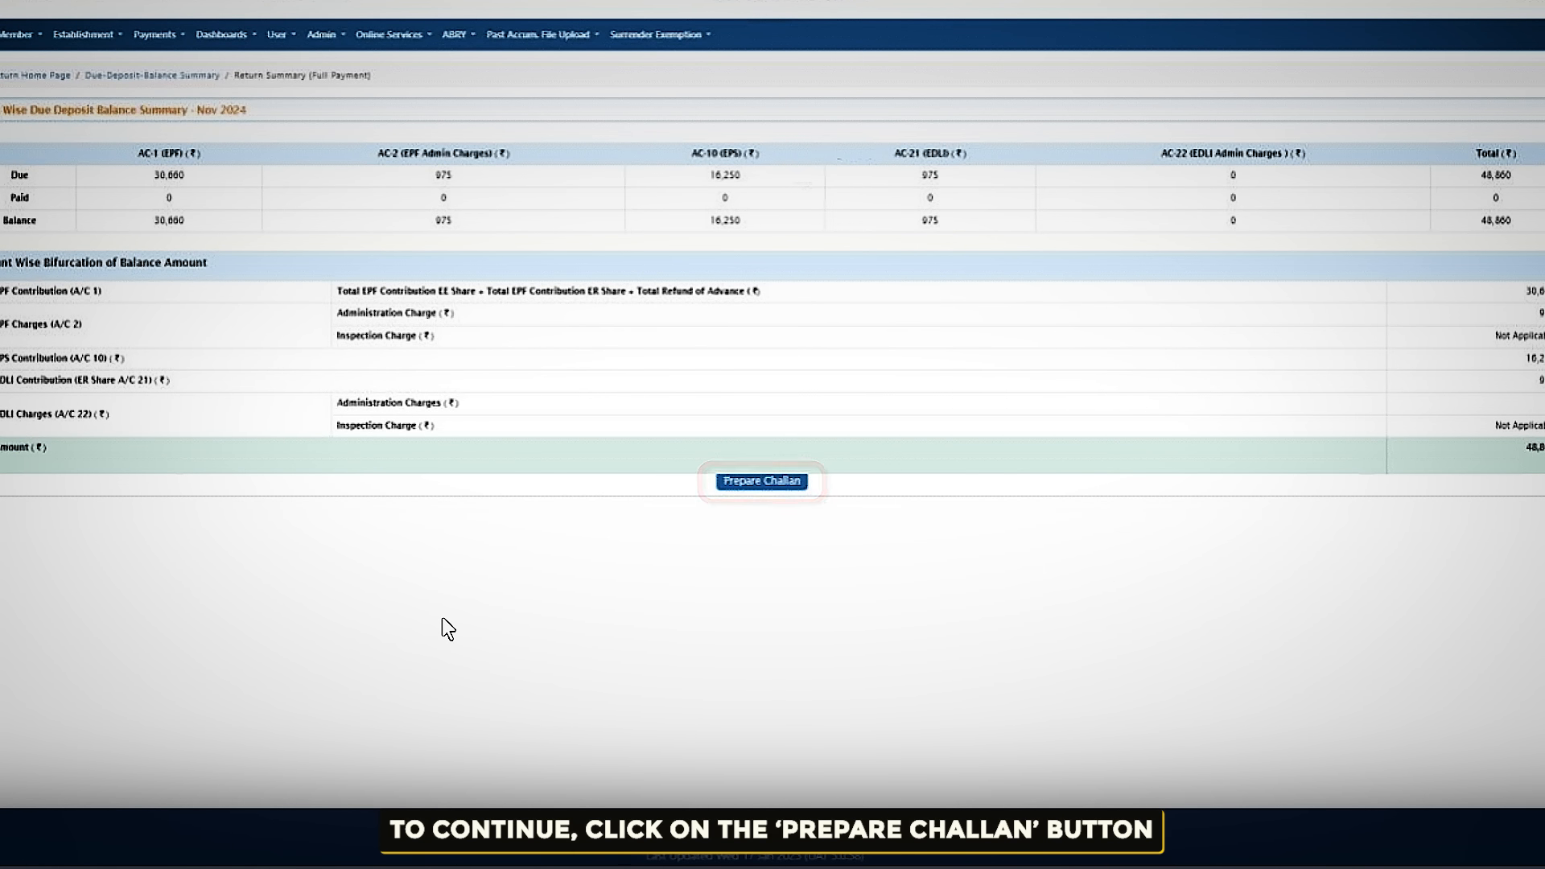
click(766, 483)
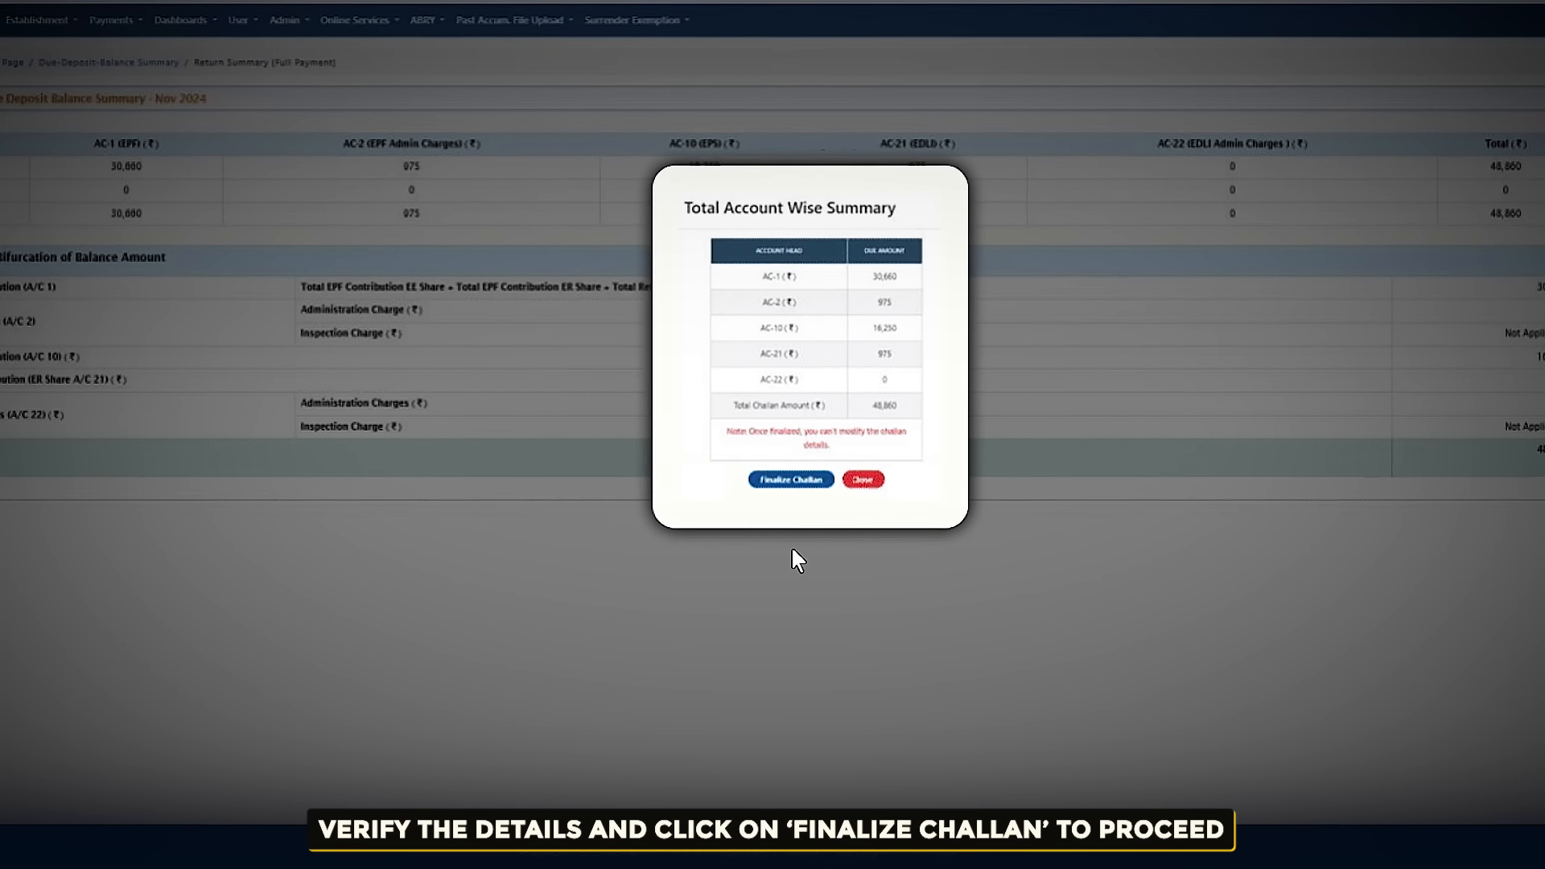
click(788, 481)
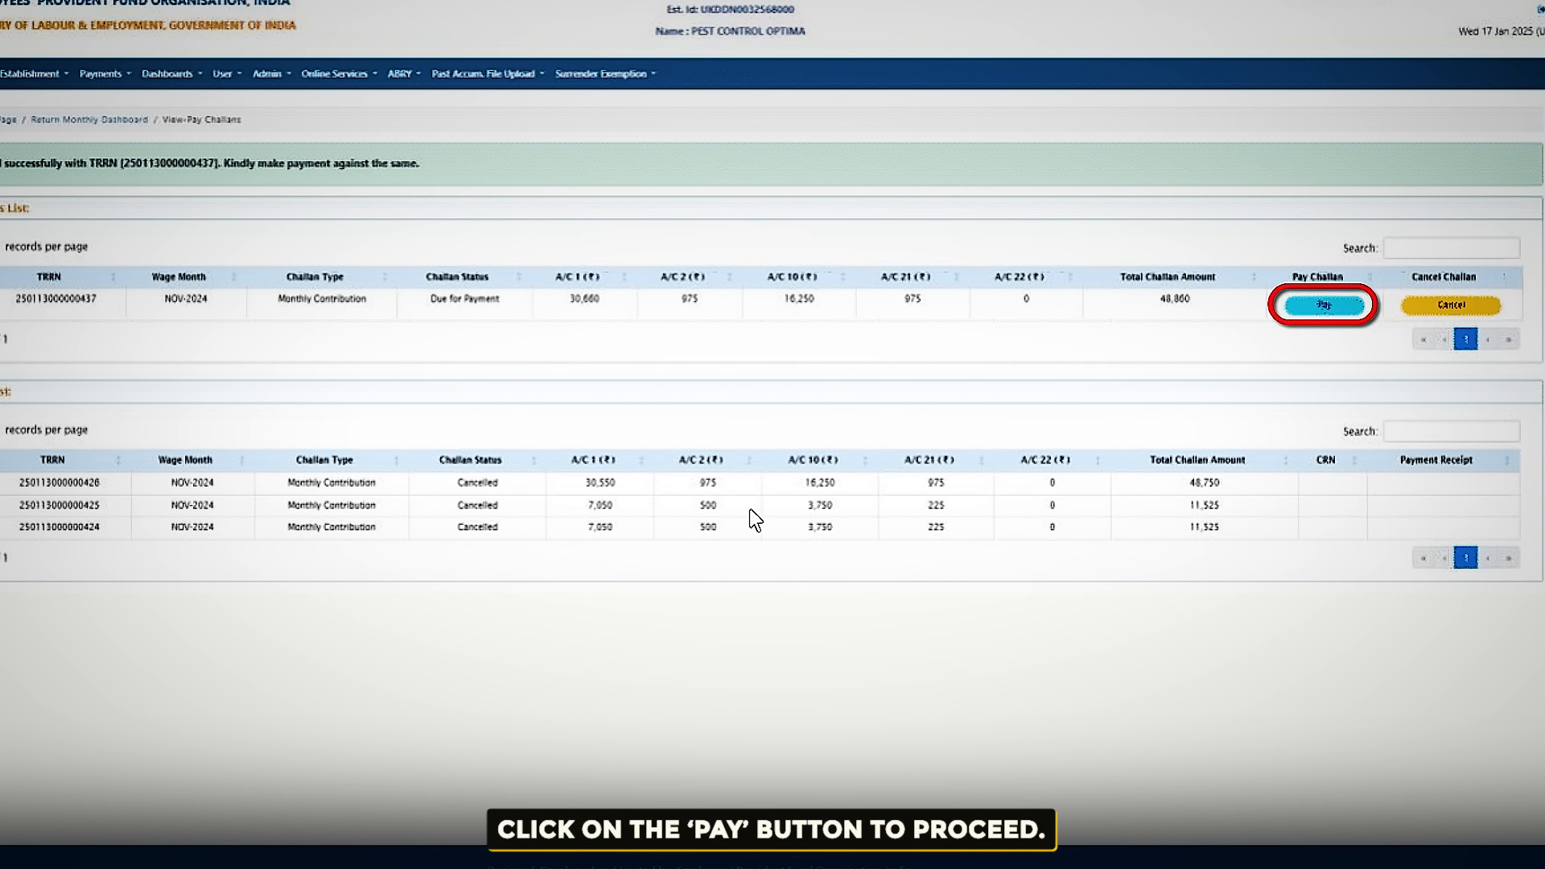
click(1326, 306)
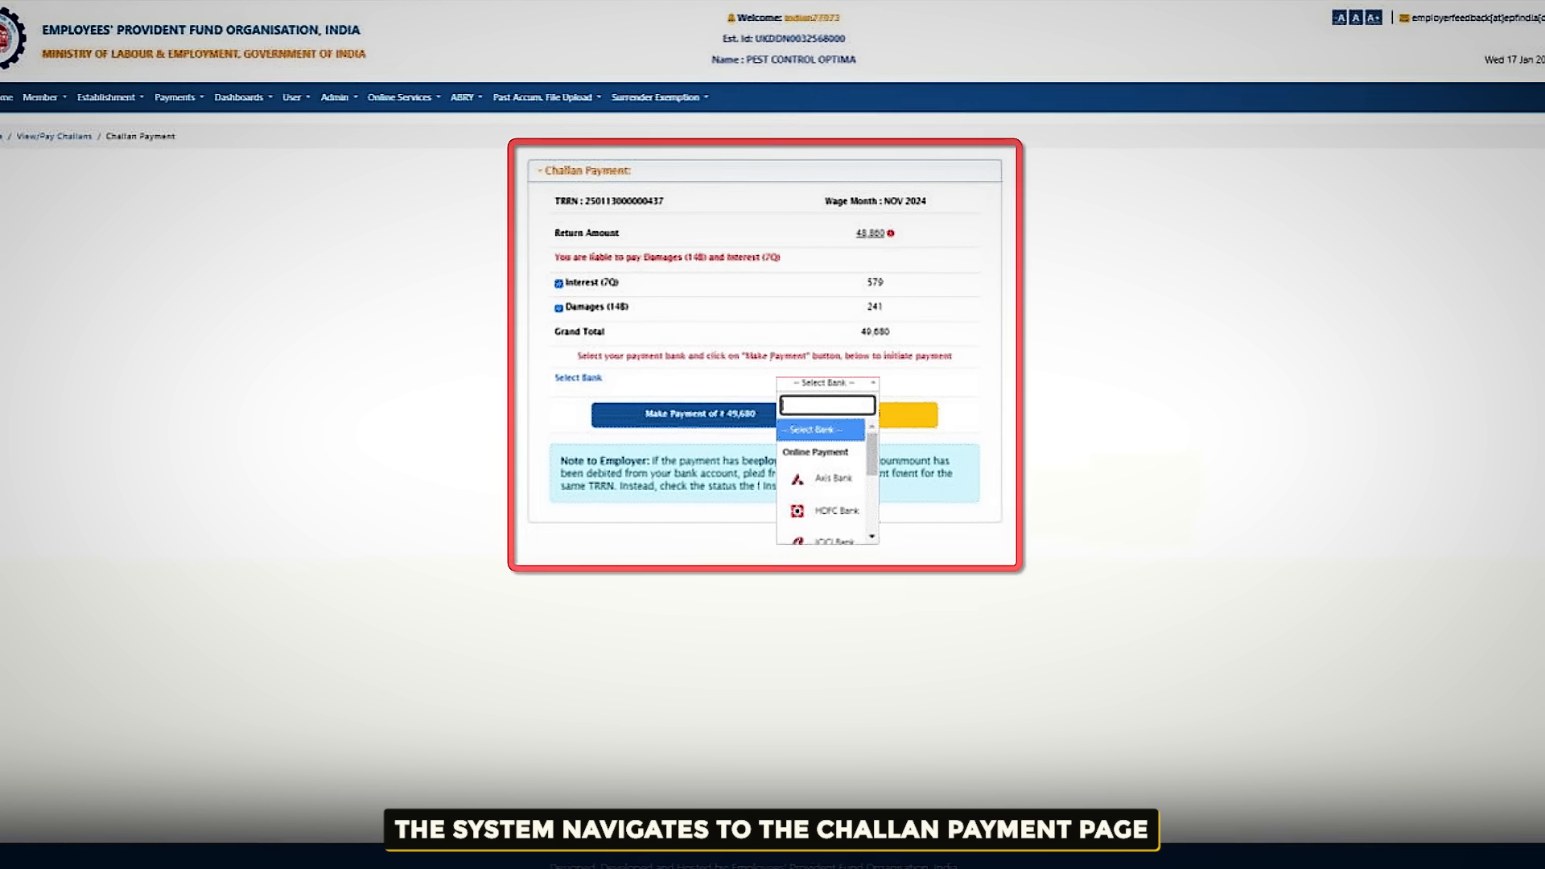